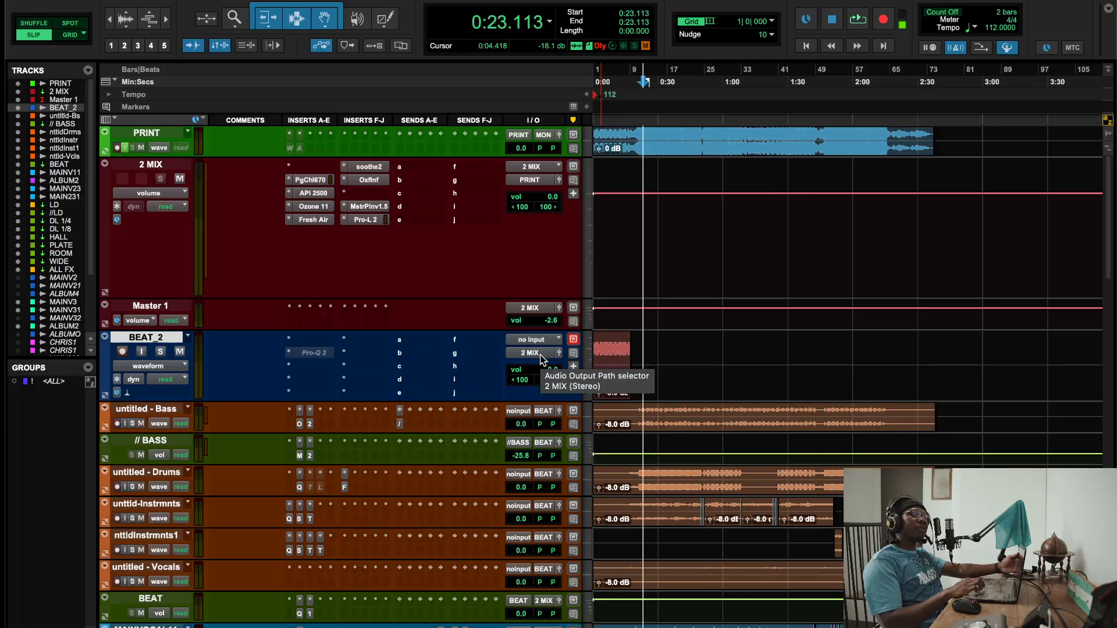
Step: Open the Oxford Inflator on the 2 MIX track and compare the playing mix with the plug-in active and bypassed
left_click(369, 180)
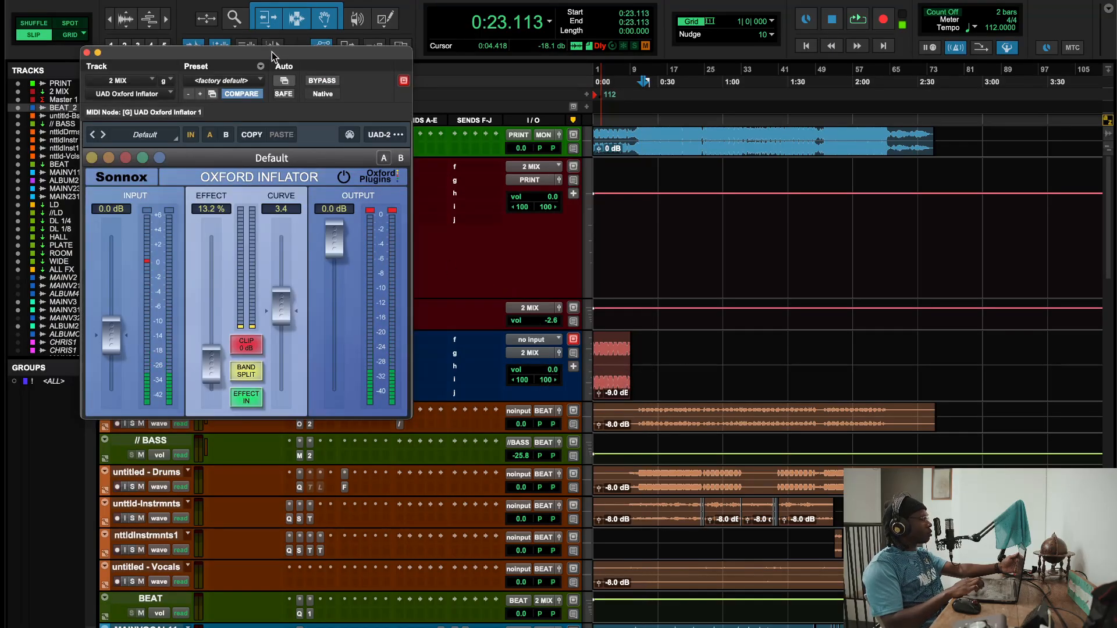
left_click_drag(273, 52, 456, 98)
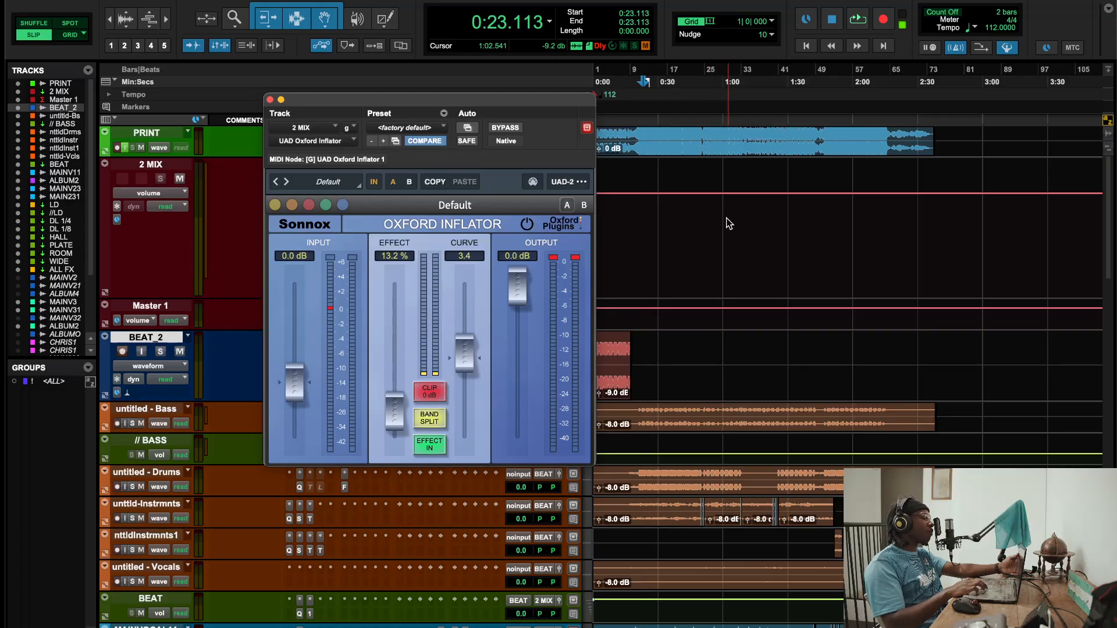
key("space")
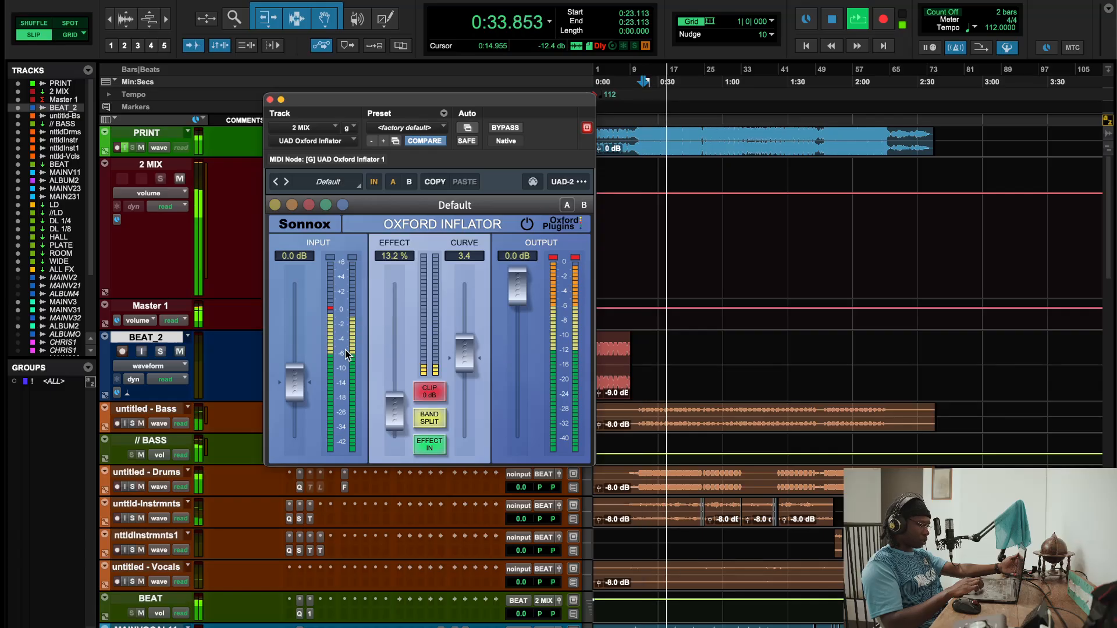
left_click(505, 128)
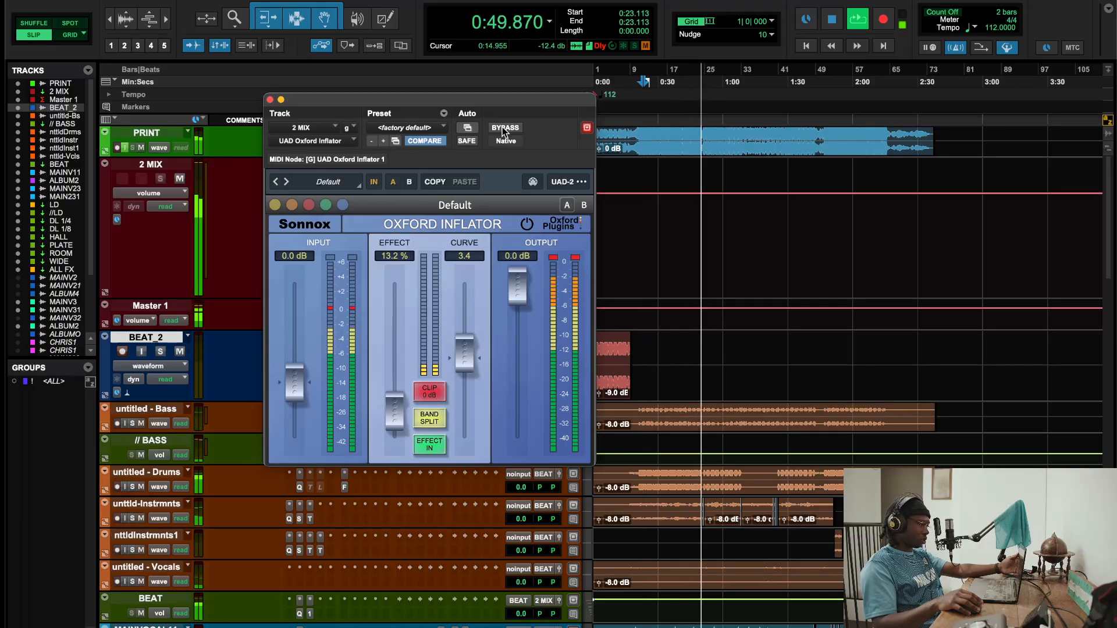
left_click(503, 128)
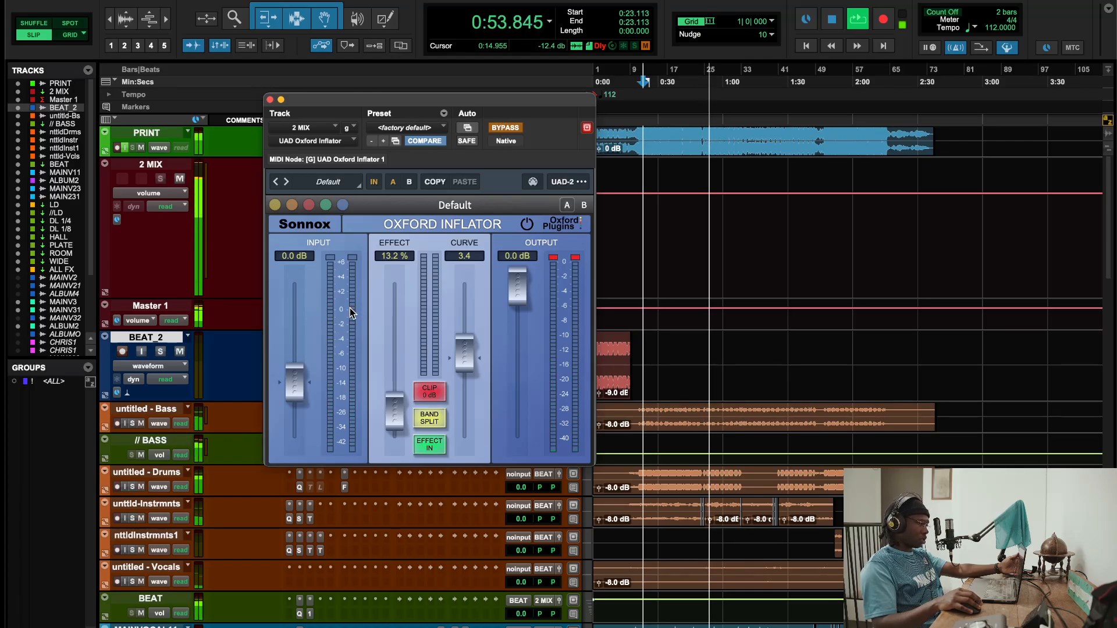
left_click(507, 129)
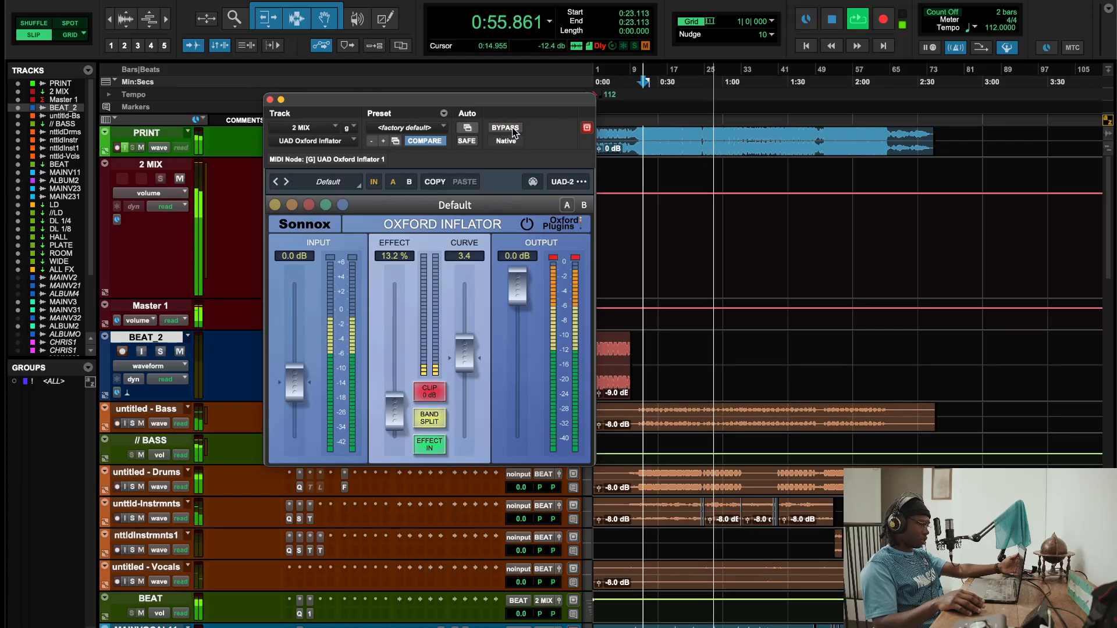
key("space")
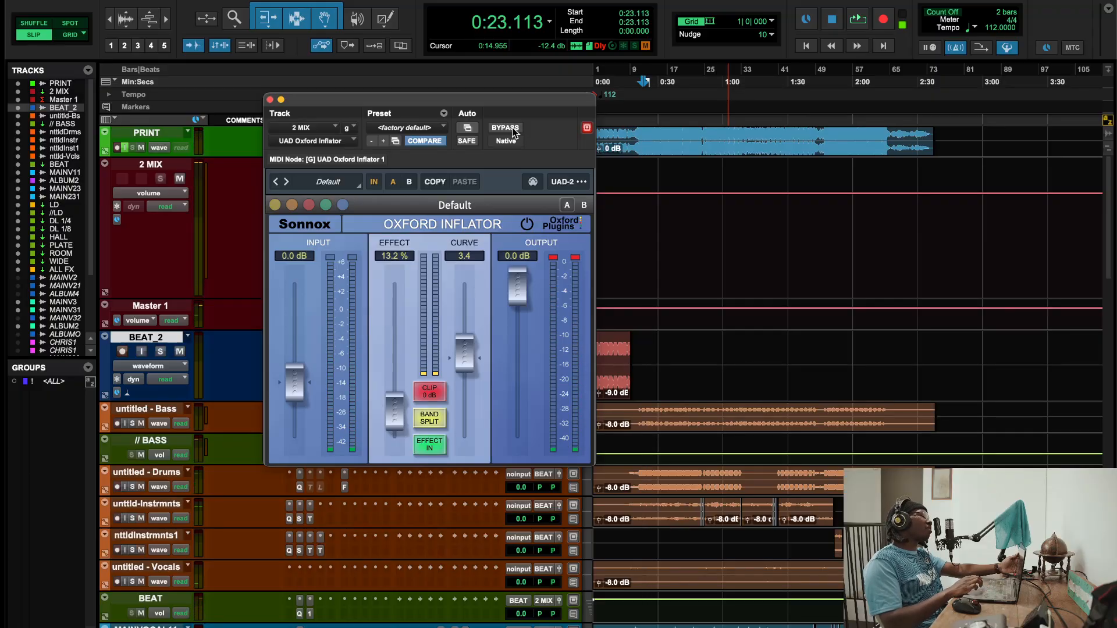
left_click(269, 100)
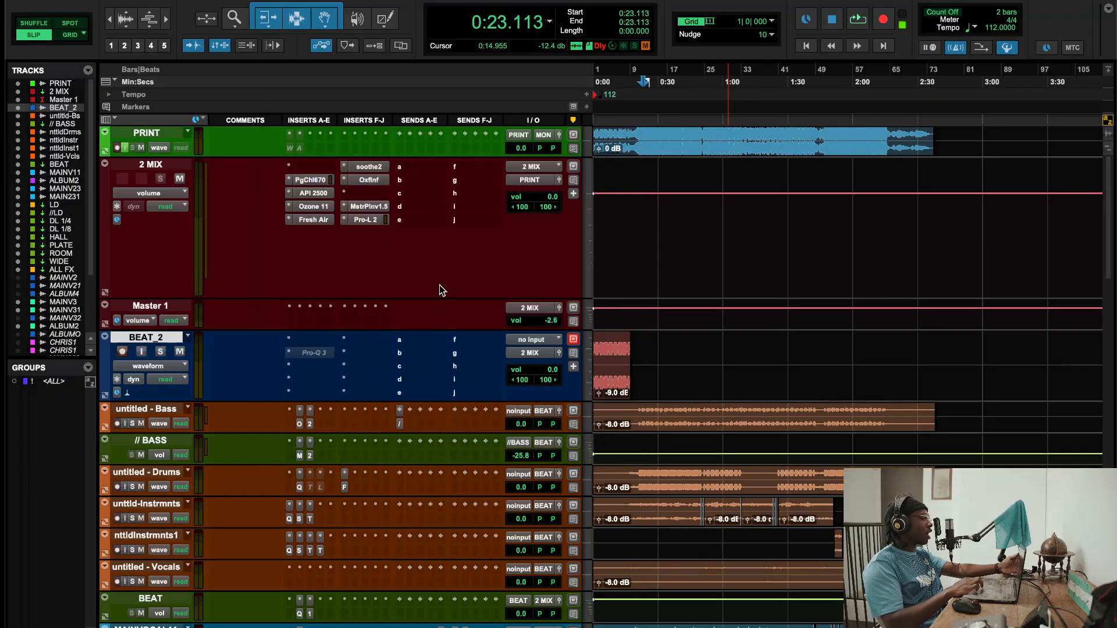
Step: Look through the Pro-L 2 and Oxford Inflator inserts on the 2 MIX track, closing each plug-in window
left_click(366, 220)
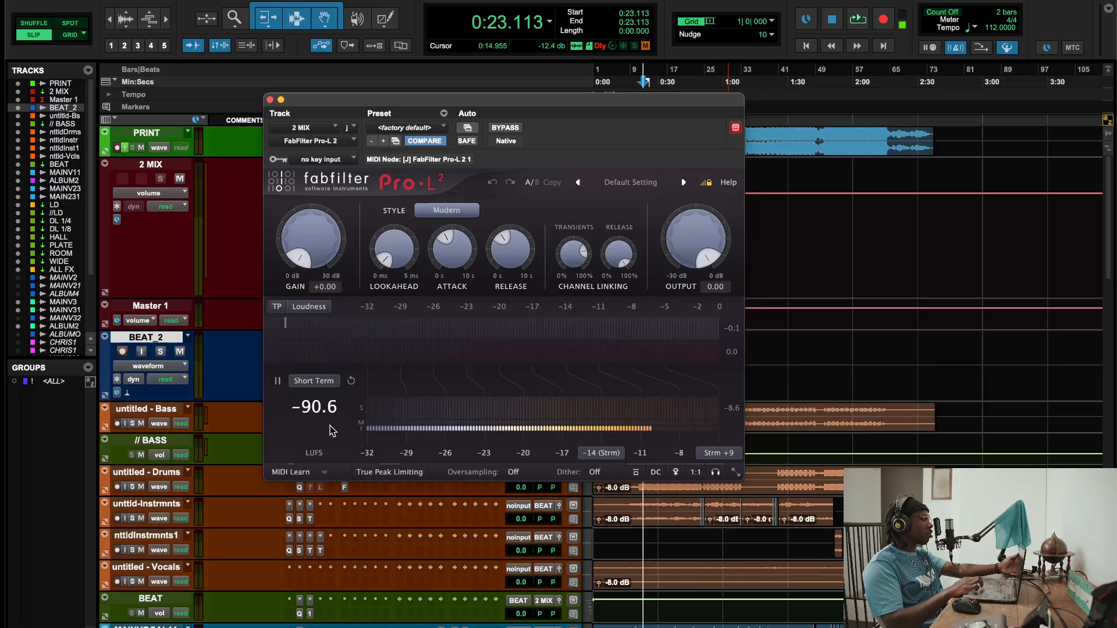
left_click(270, 99)
left_click(372, 183)
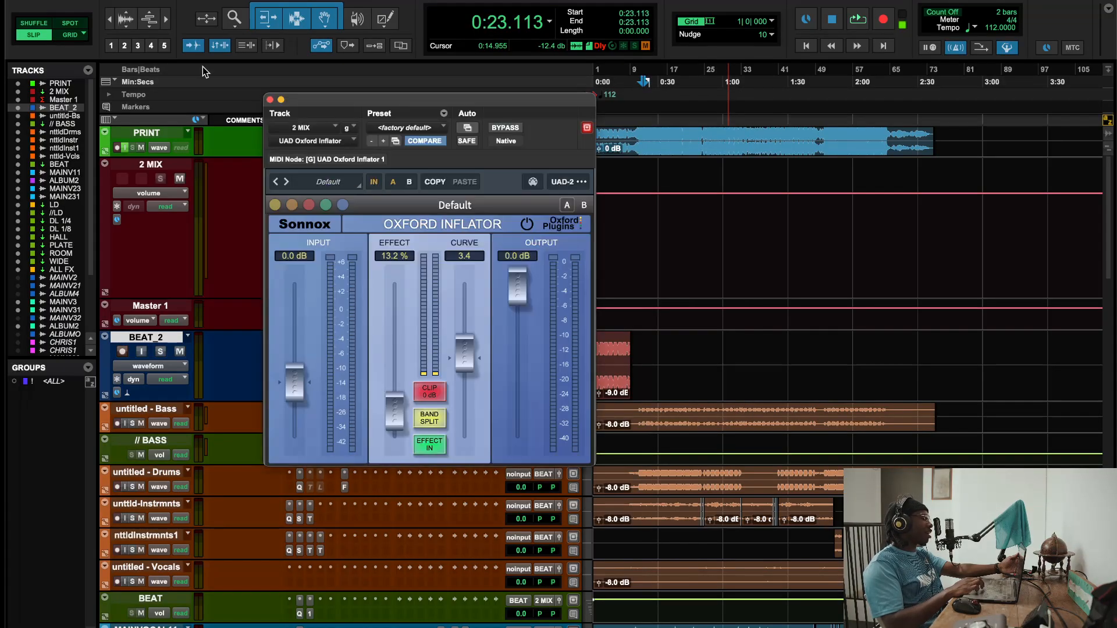
left_click(270, 99)
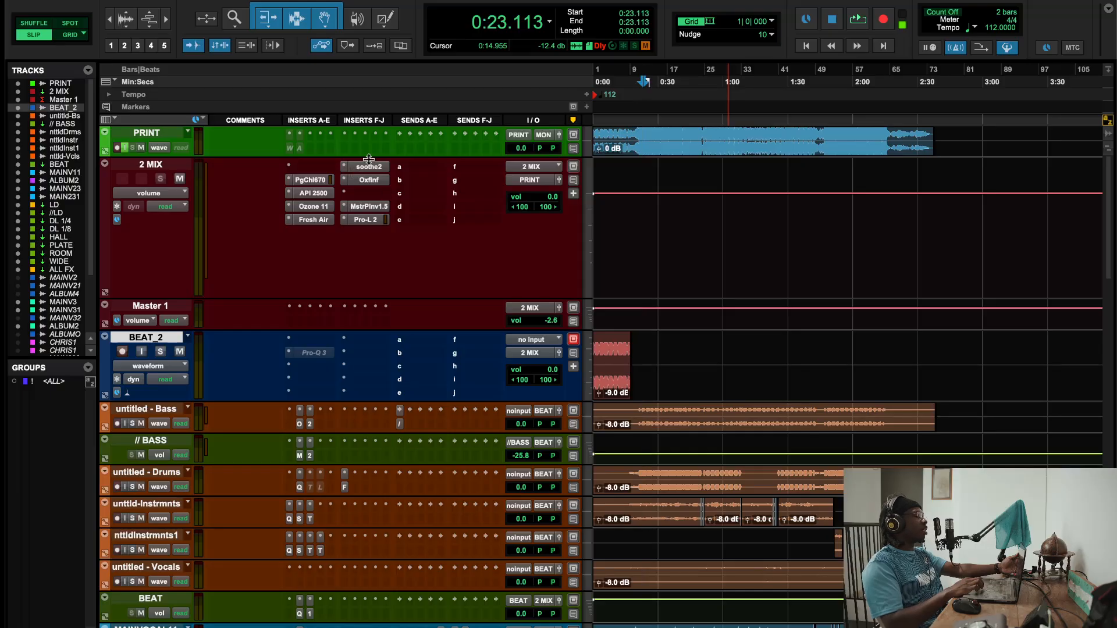
left_click(370, 163)
left_click(269, 99)
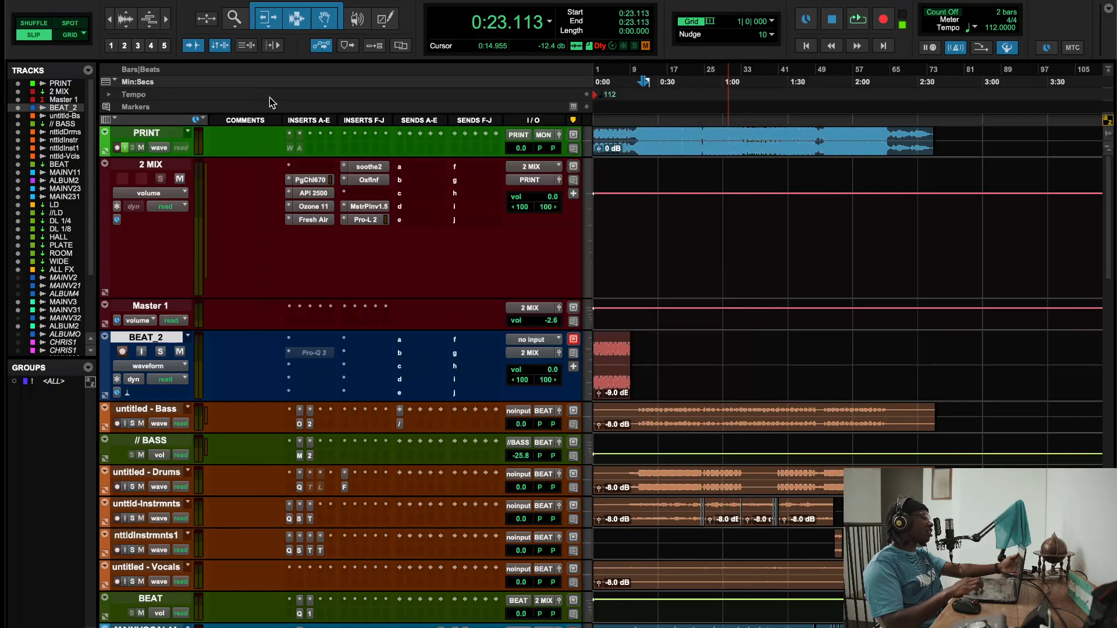
Step: Reopen the 2 MIX Oxford Inflator and, during playback, drop its effect to 0 % and raise it to 12.8 %
left_click(372, 178)
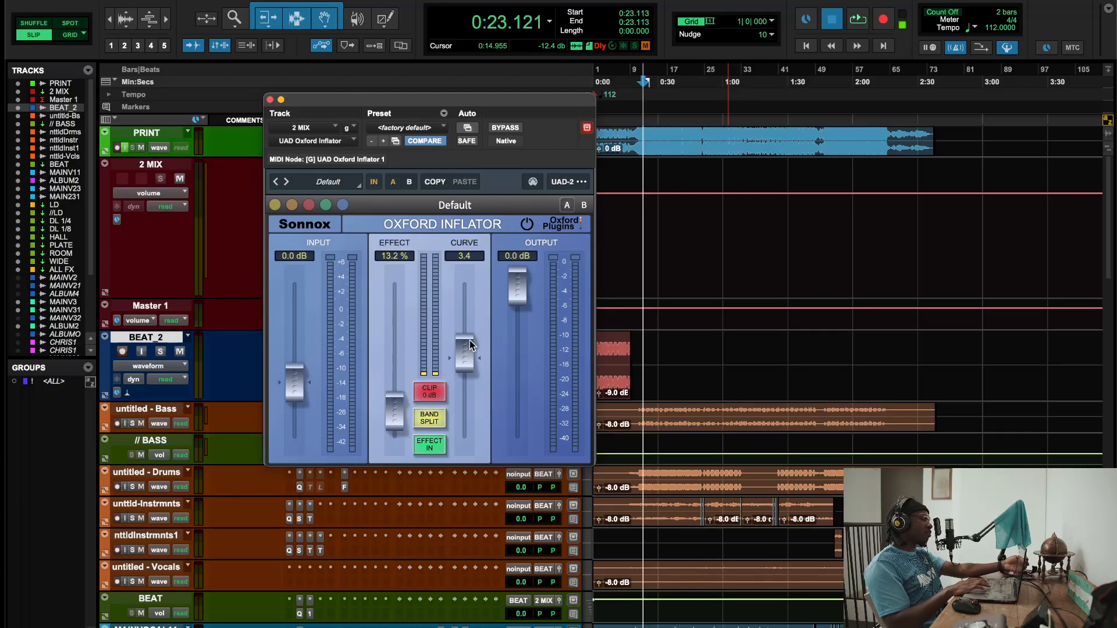
key("space")
left_click_drag(395, 410, 390, 491)
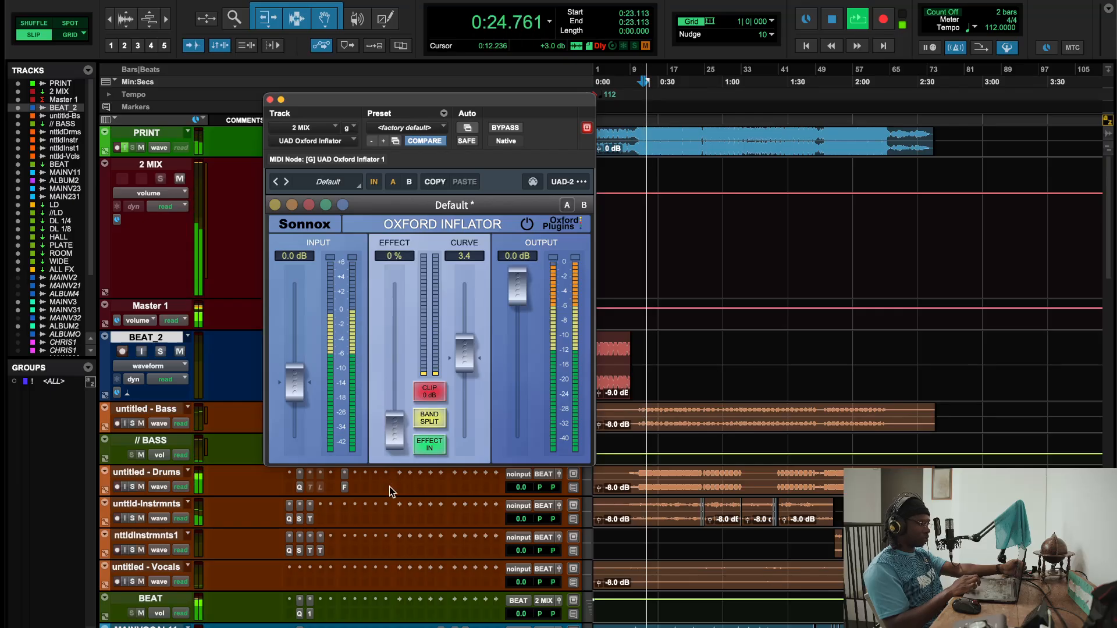
mouse_move(395, 430)
left_mouse_down()
mouse_move(392, 280)
mouse_move(394, 416)
left_mouse_up()
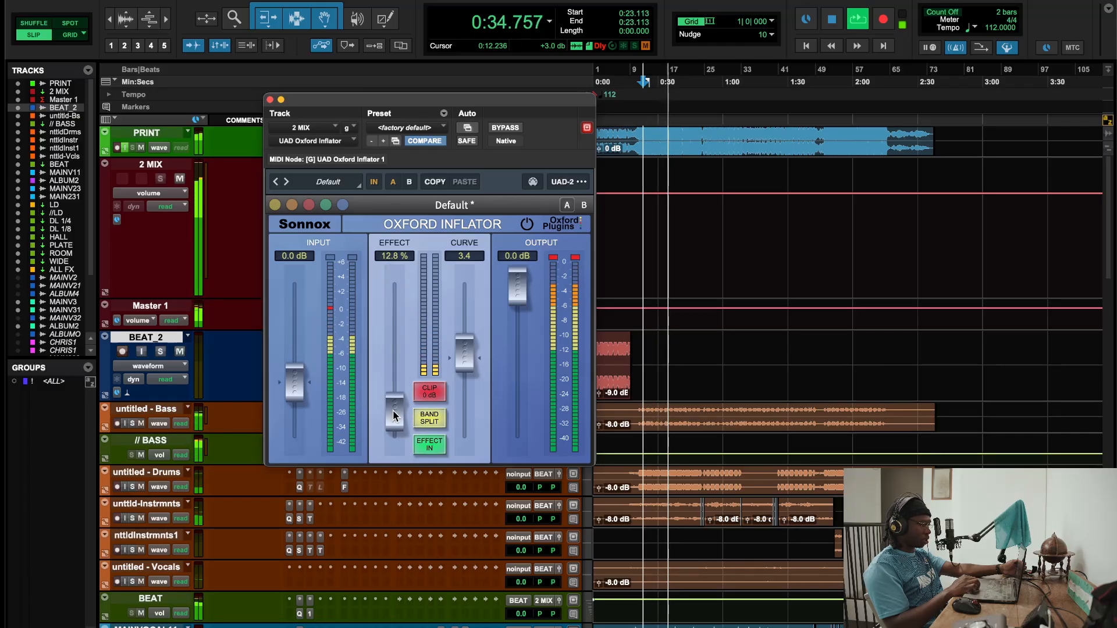
Step: Compare the playing mix with the 2 MIX Inflator bypassed and active, close the plug-in and stop playback
left_click(513, 129)
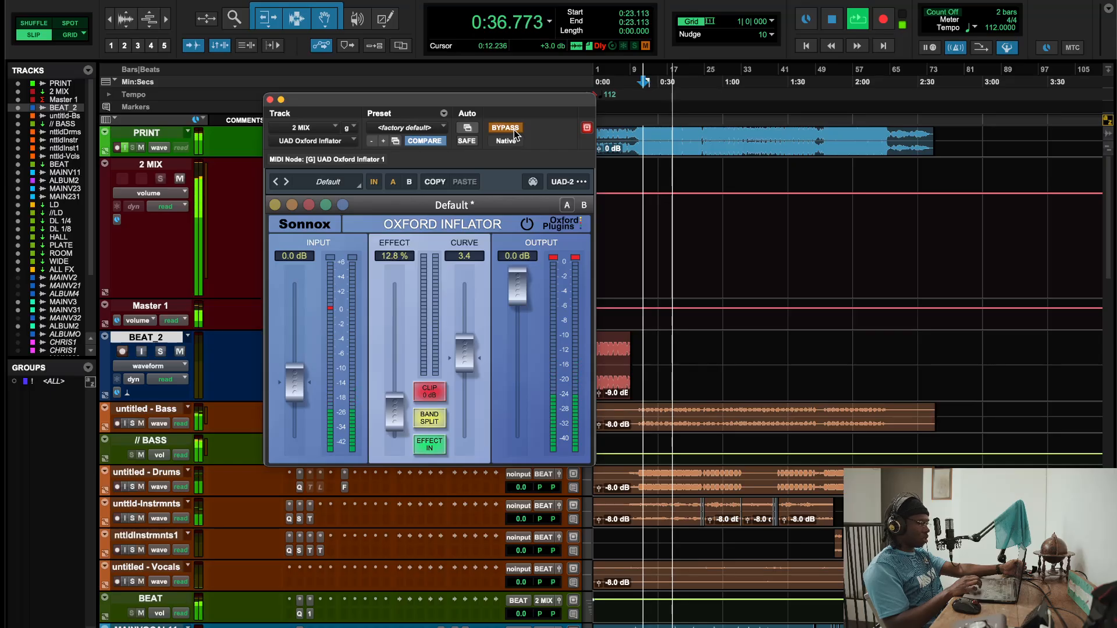
left_click(512, 130)
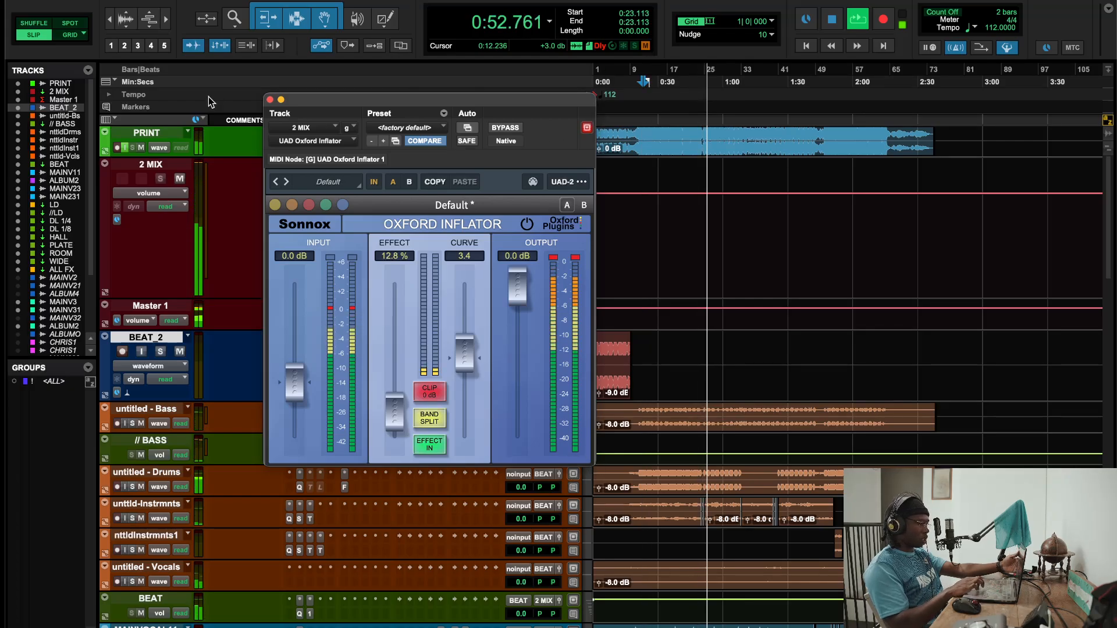
left_click(272, 98)
key("space")
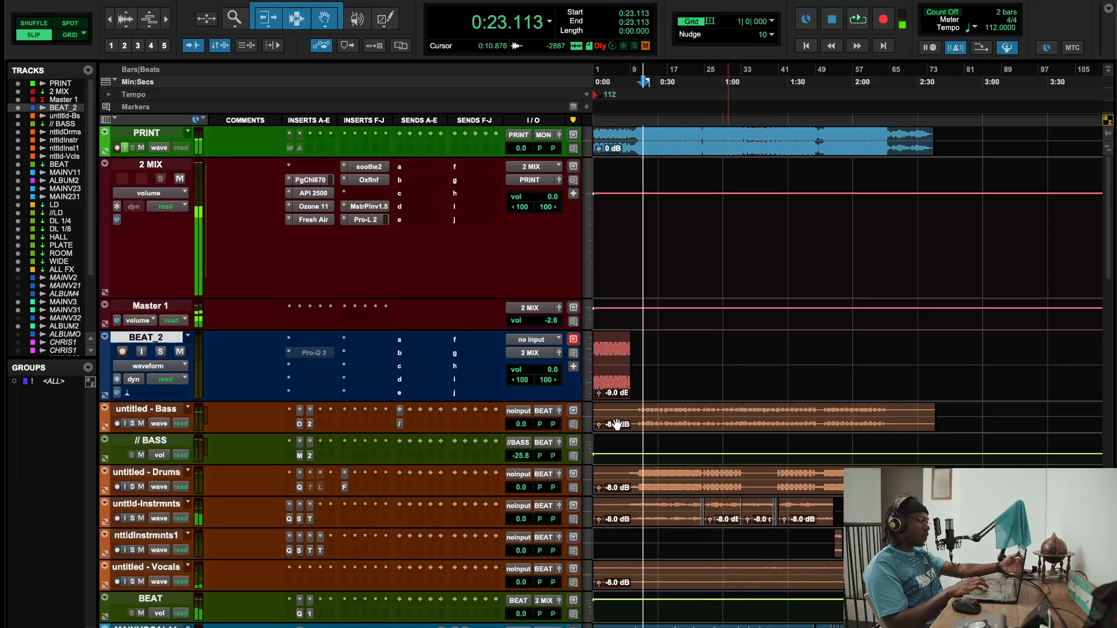
Step: Move the CSuiteCVox insert on the LD track up one slot, directly below Frdy Lm 3
scroll(609, 321, "down", 5)
scroll(608, 320, "up", 1)
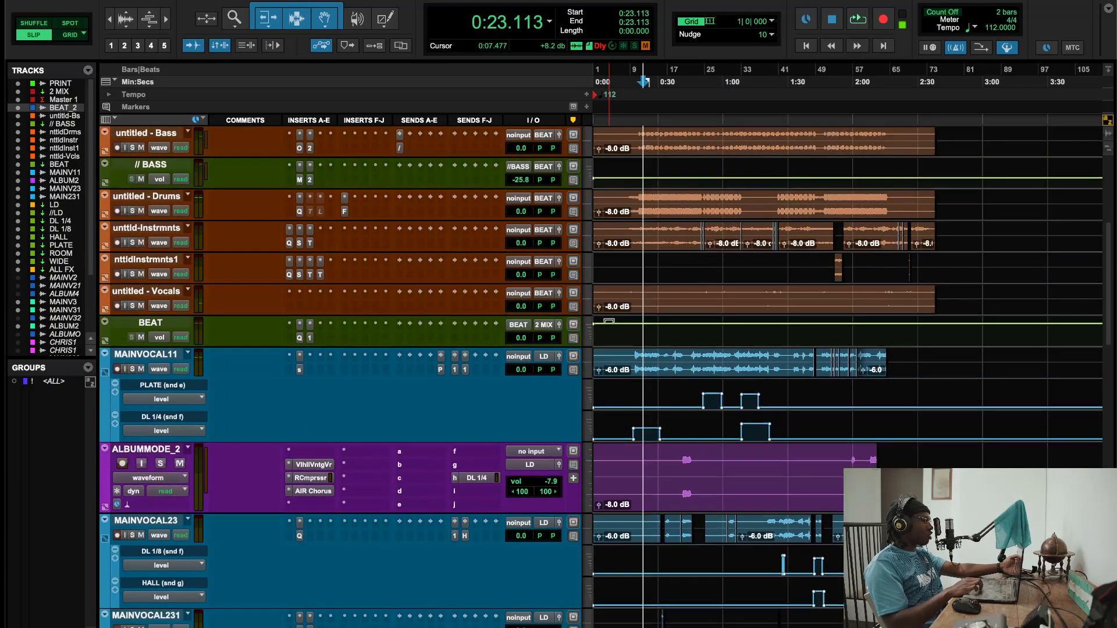
scroll(324, 430, "down", 4)
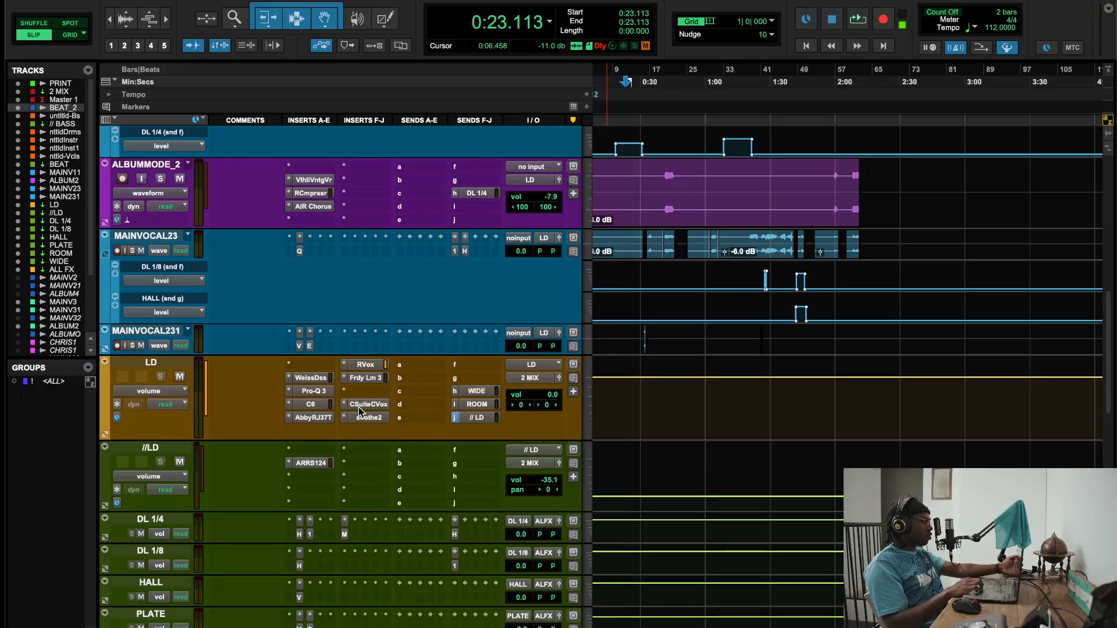
left_click_drag(358, 407, 366, 395)
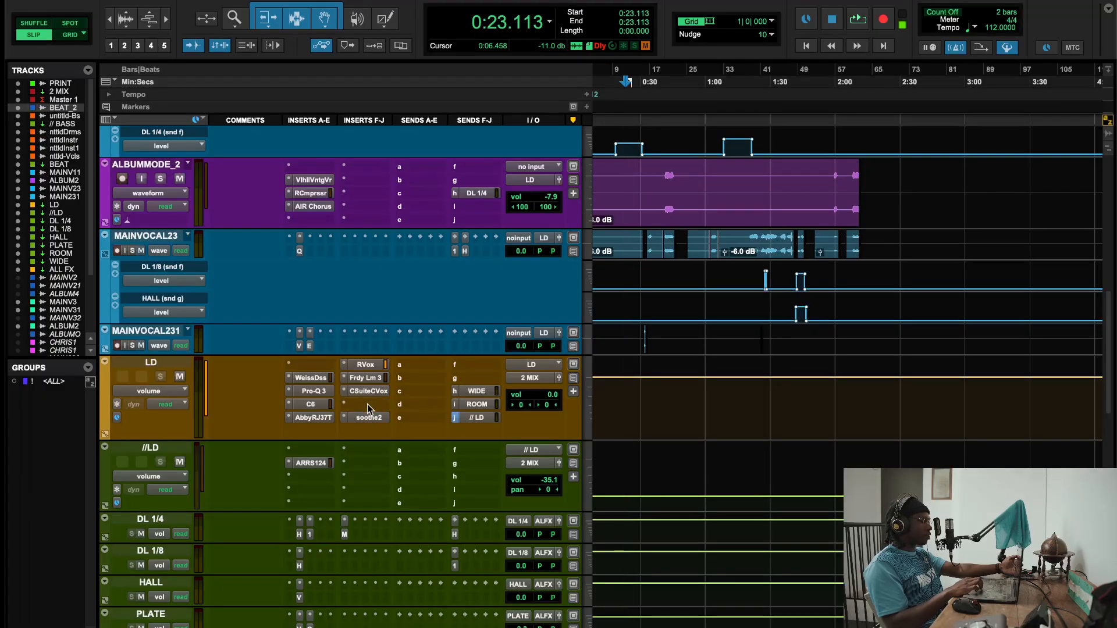
Step: Move soothe2 out of insert slot j on the LD track and add UAD Oxford Inflator (stereo) there
left_click(365, 418)
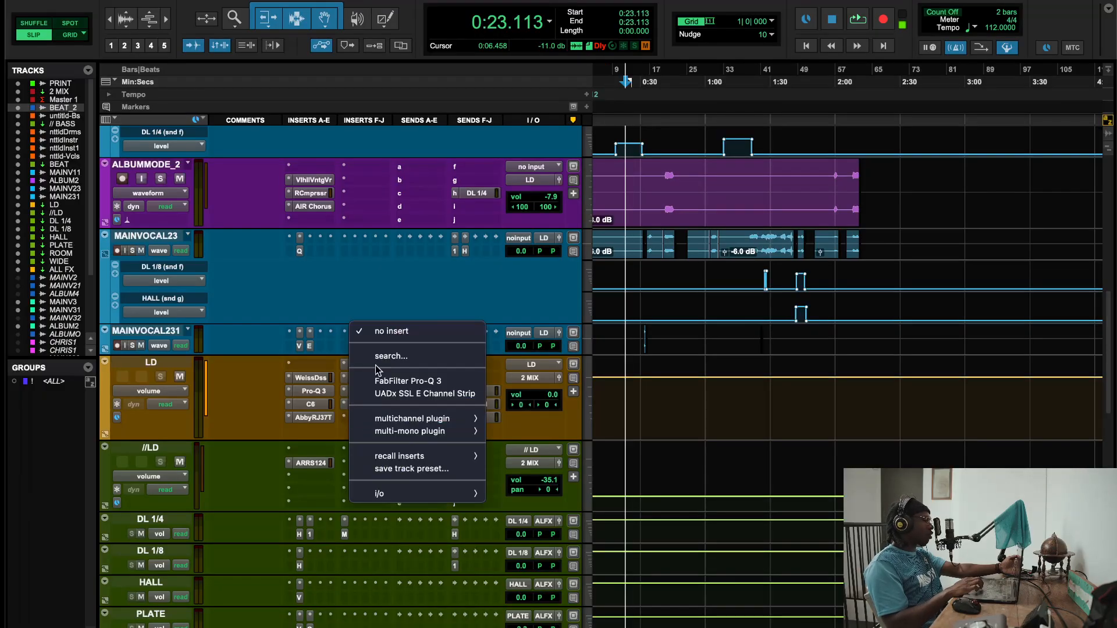
left_click(379, 356)
type("infl")
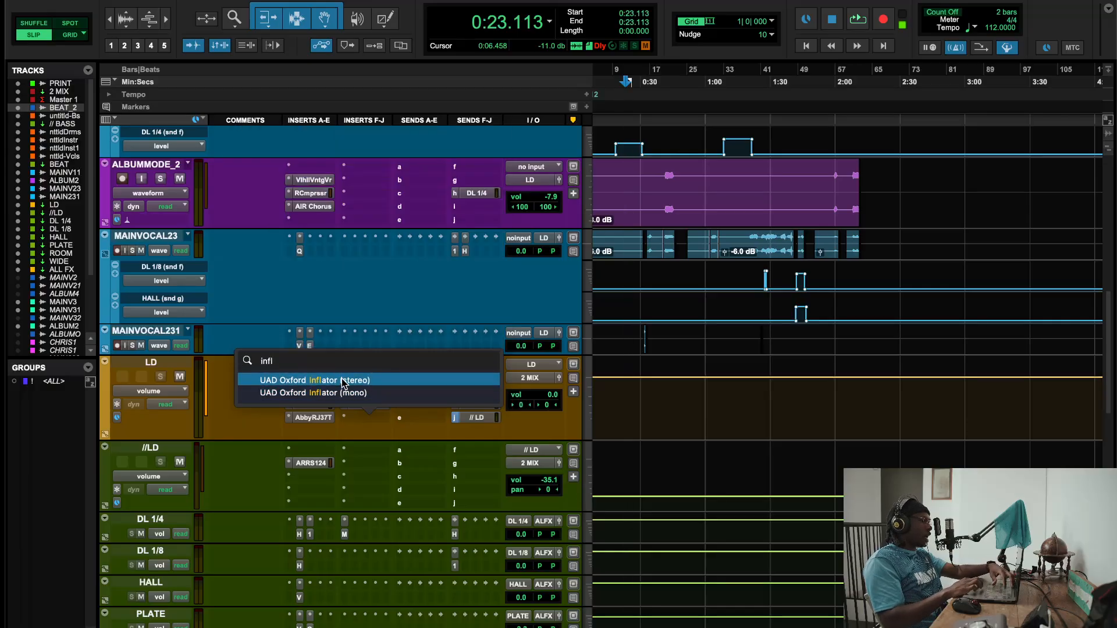
key("Return")
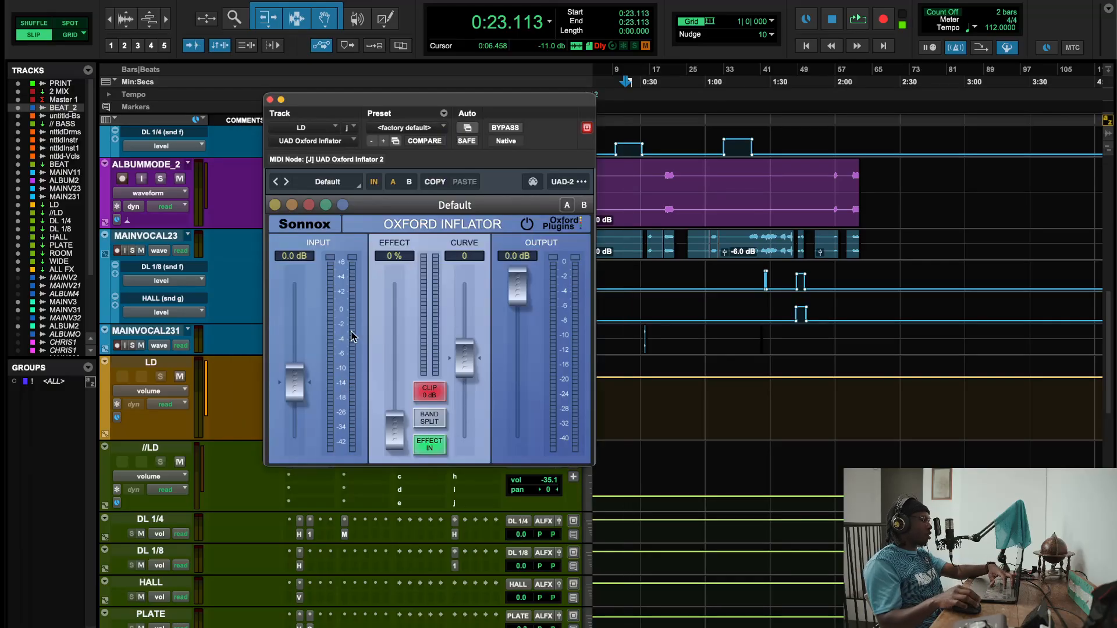
Step: During playback, set the LD Inflator's effect to 71.2 %, curve to 16.4 and output to -3.32 dB, checking against bypass
key("space")
left_click_drag(395, 416, 394, 333)
left_click_drag(431, 285, 439, 251)
left_click(506, 128)
left_click(506, 128)
left_click_drag(464, 357, 505, 326)
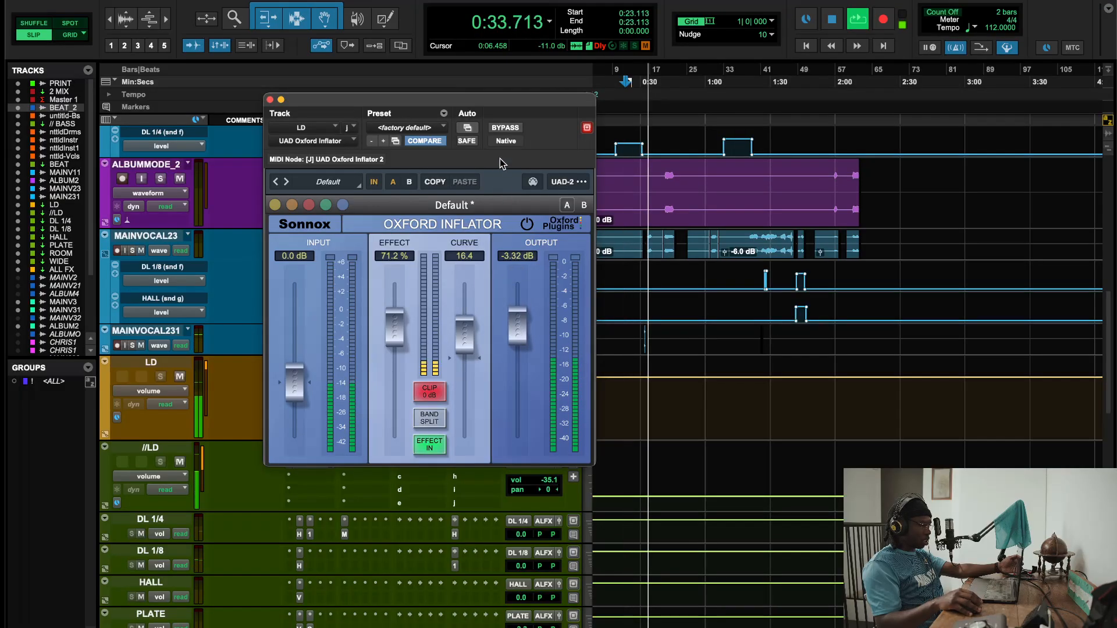
Step: Compare the LD Inflator bypassed and active, and lower its output to -3.61 dB
left_click(505, 128)
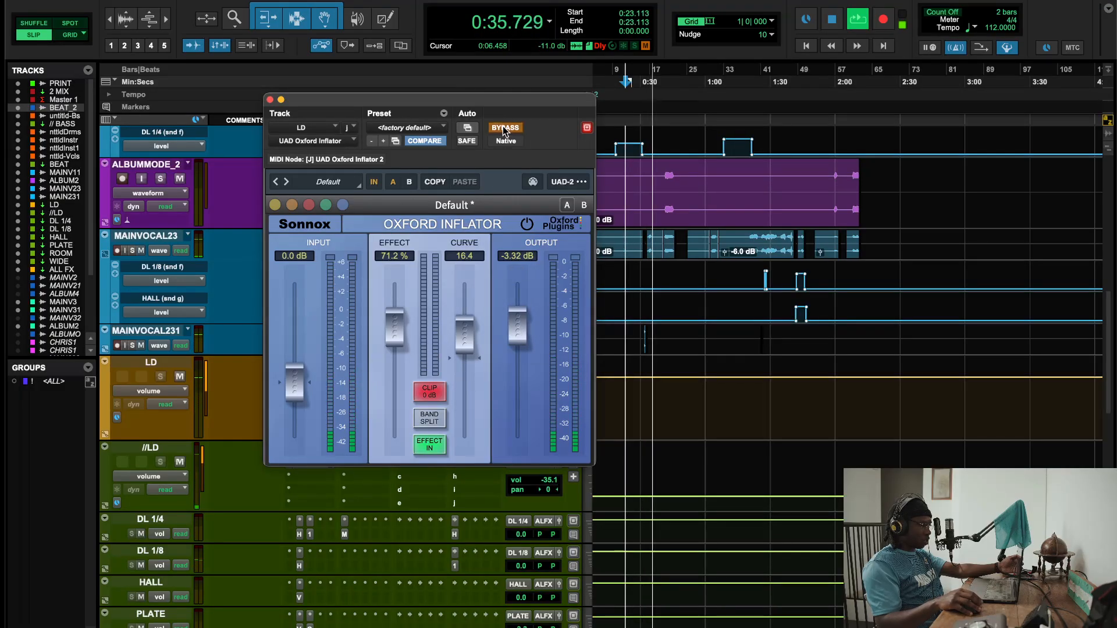
left_click(505, 128)
left_click_drag(518, 322, 520, 327)
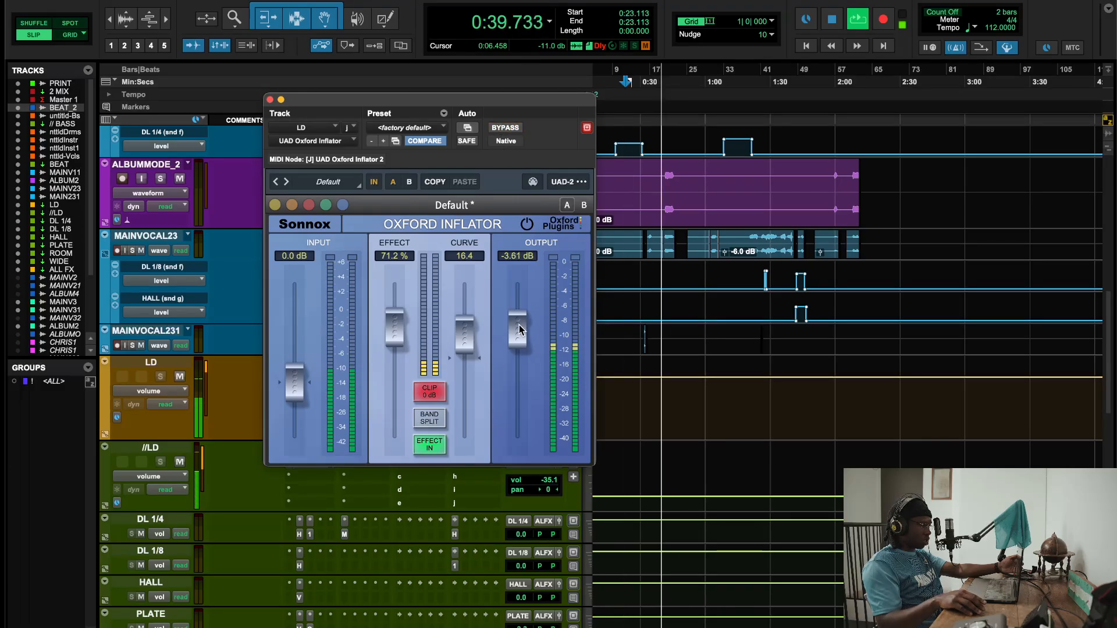
Step: Move the LD Inflator window aside, jump playback to 1:24.294 and compare the section with the plug-in bypassed and active
left_click_drag(561, 96, 471, 102)
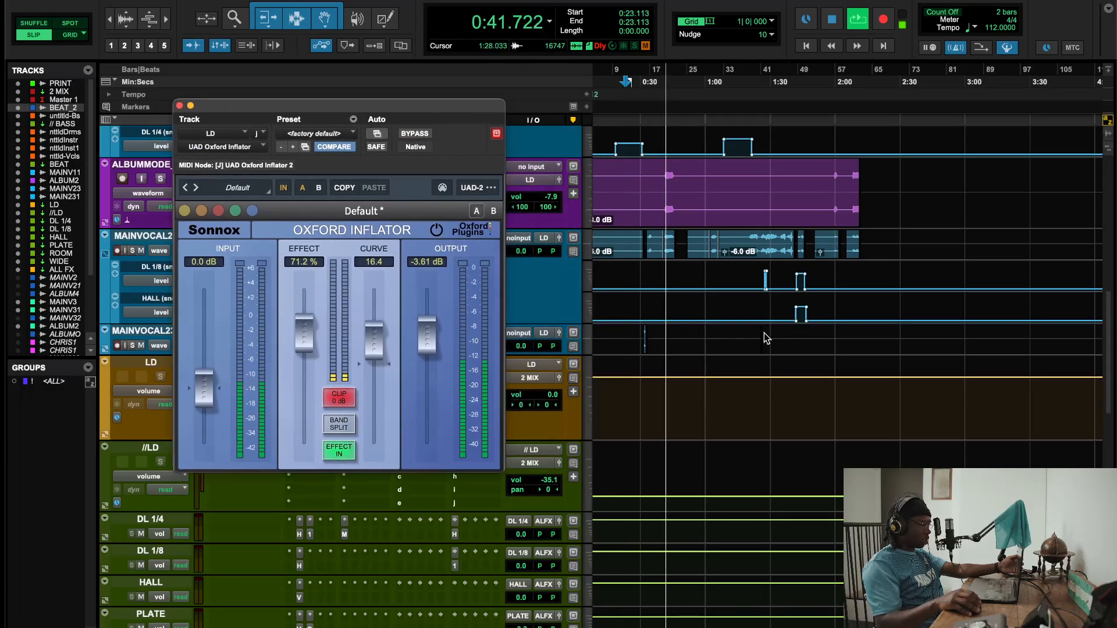
scroll(763, 291, "up", 15)
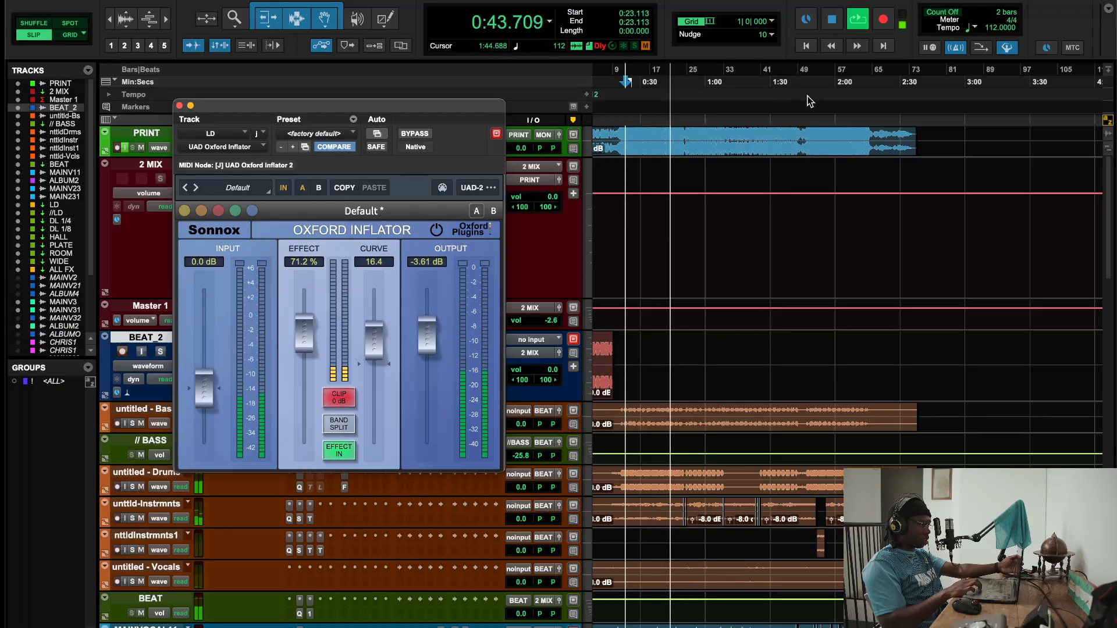
left_click(822, 81)
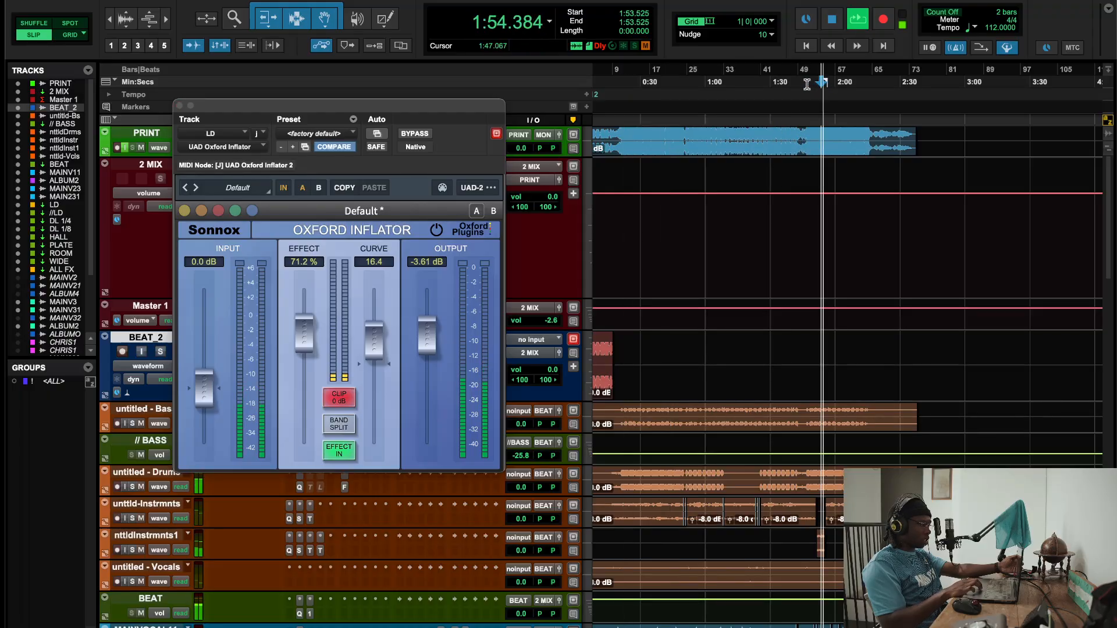
left_click(800, 81)
left_click(758, 81)
left_click(415, 135)
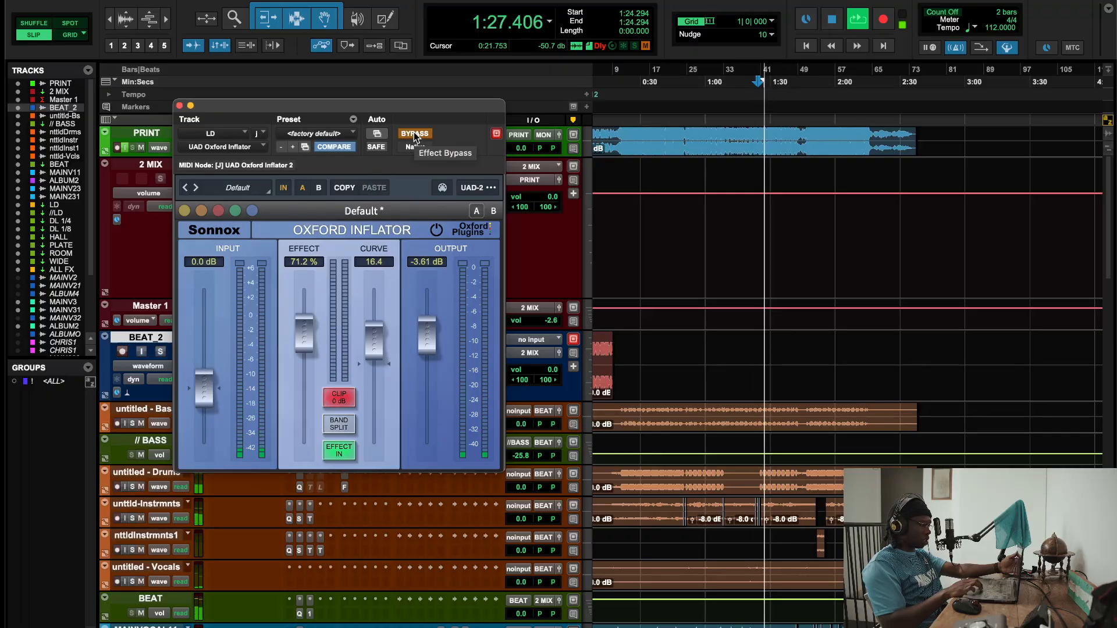
left_click(415, 135)
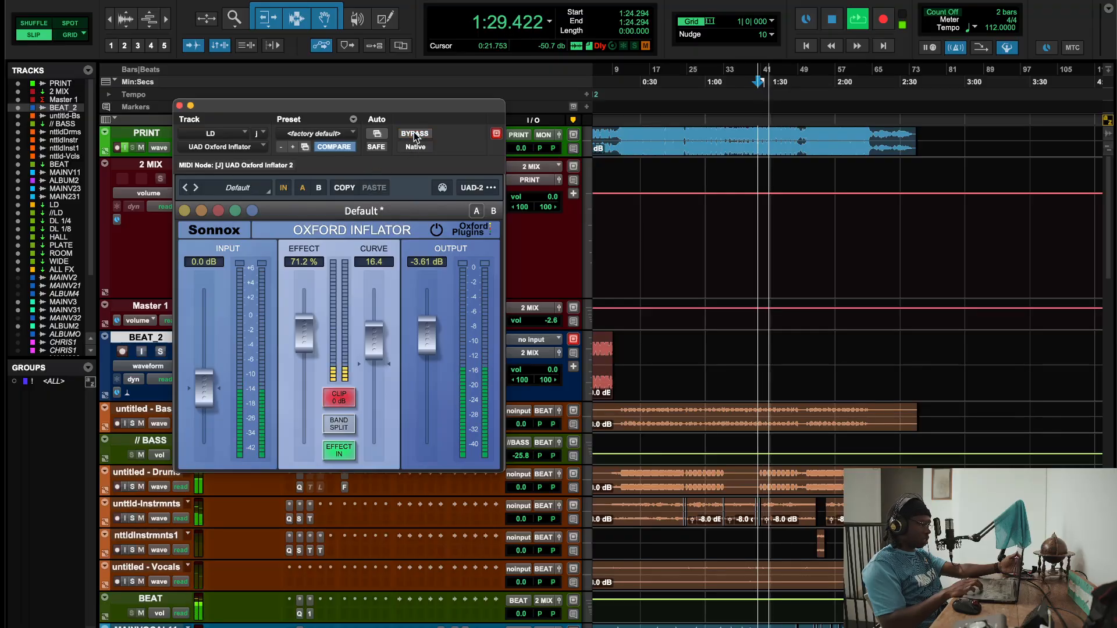
Step: Set the LD Inflator's curve to 14.4 and output to -3.47 dB, try -3.11 dB, stop playback and undo the last output change
left_click_drag(374, 331, 373, 334)
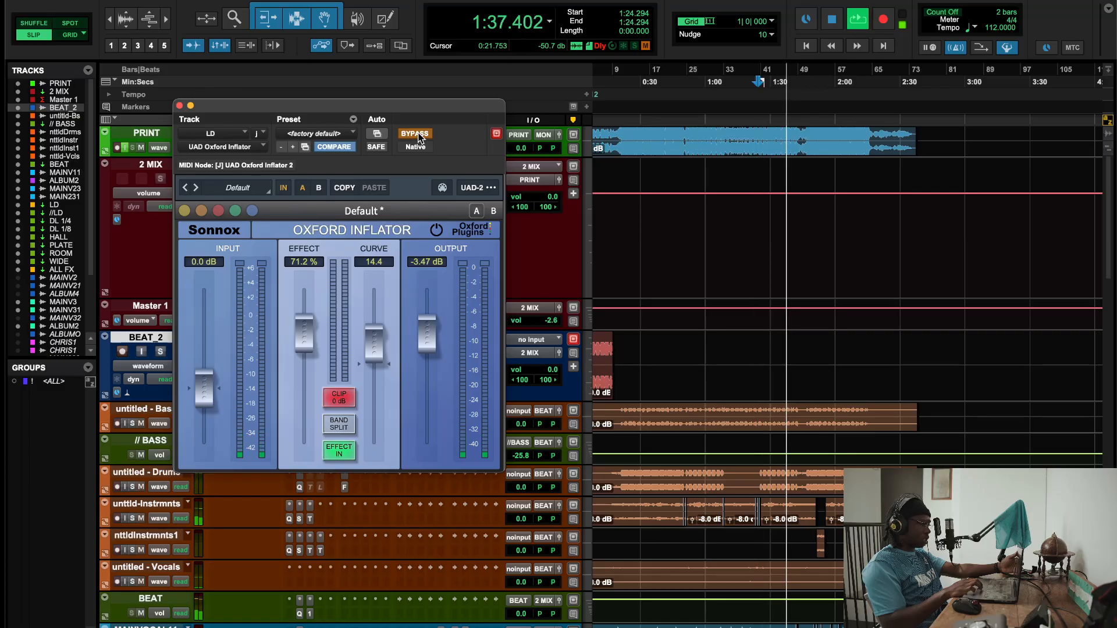
left_click_drag(431, 337, 431, 333)
key("space")
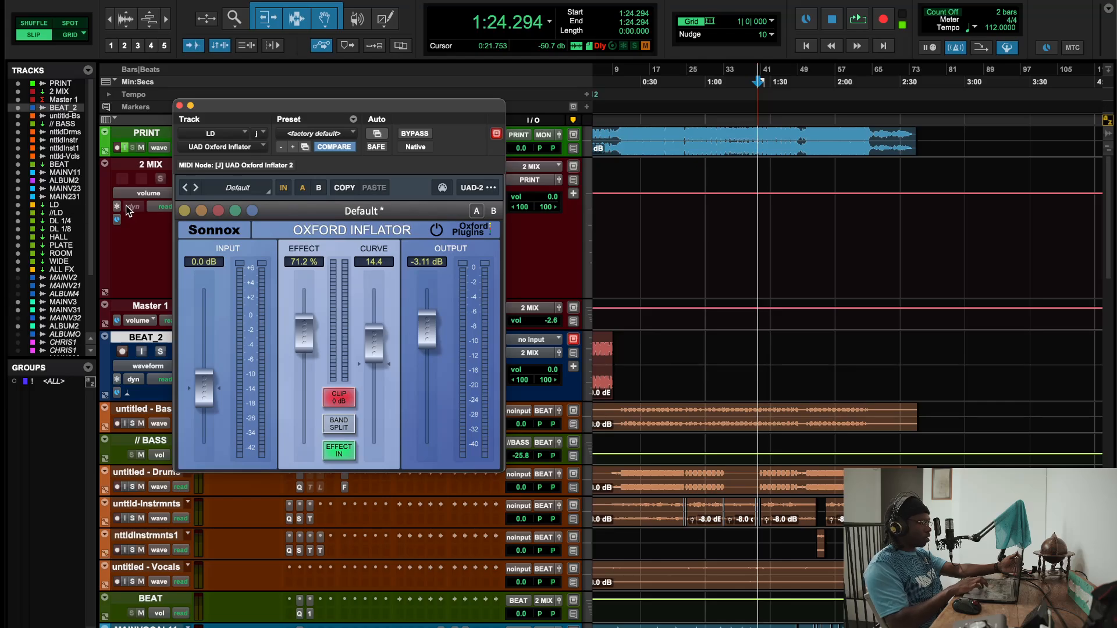
key("super+z")
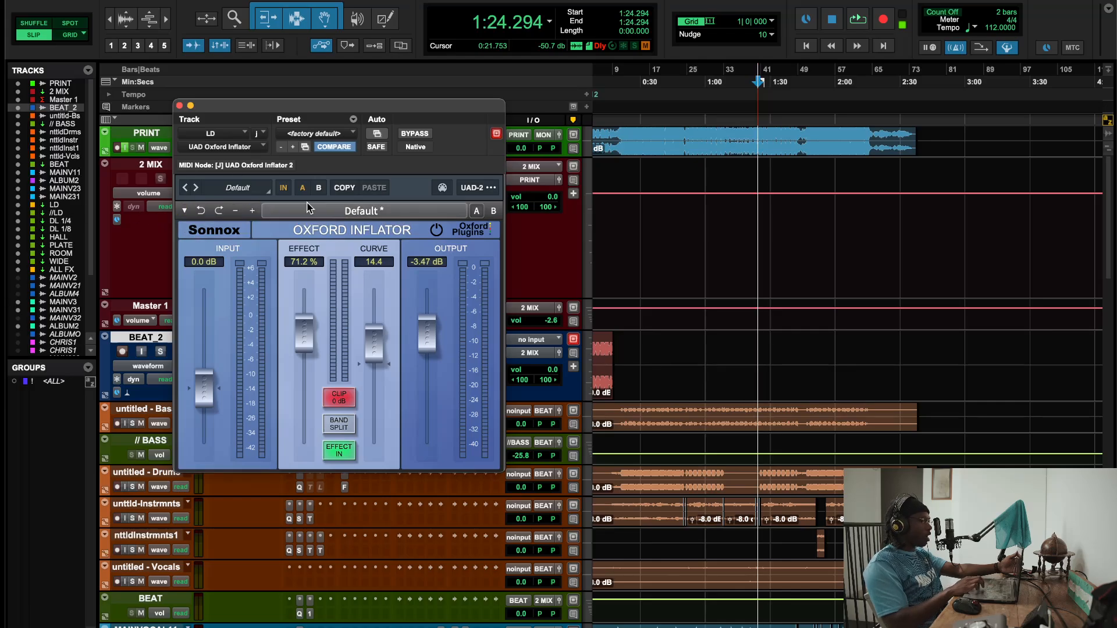
Step: Close the LD Inflator window and insert UAD Oxford Inflator (stereo) in slot F of the BEAT bus
left_click(179, 105)
scroll(456, 460, "down", 10)
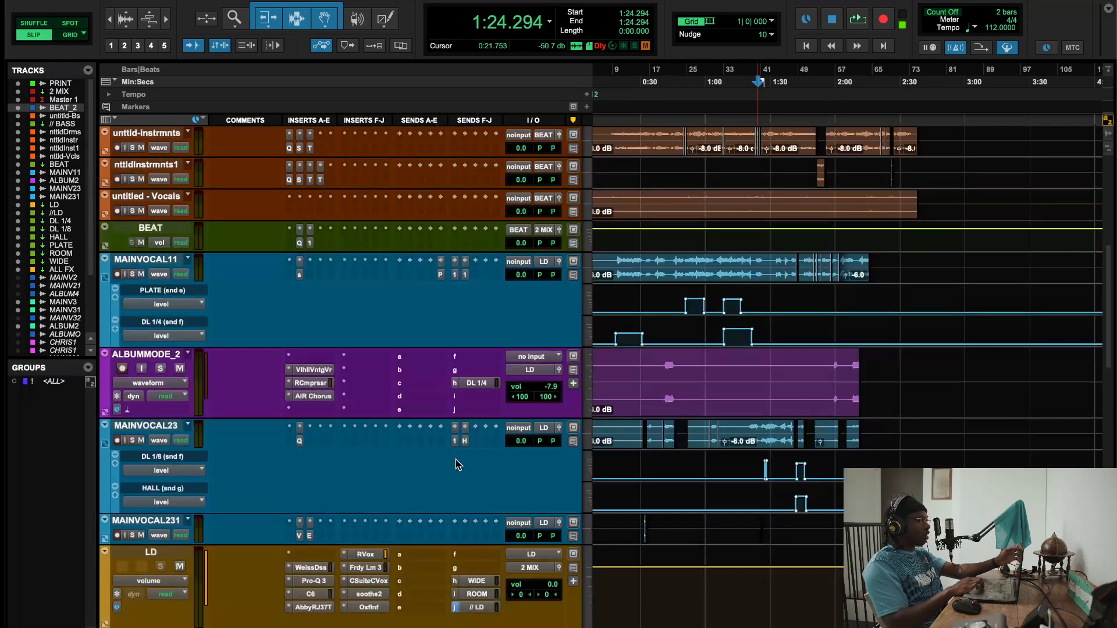
left_click(340, 247)
left_click(375, 179)
type("oxfi")
key("BackSpace")
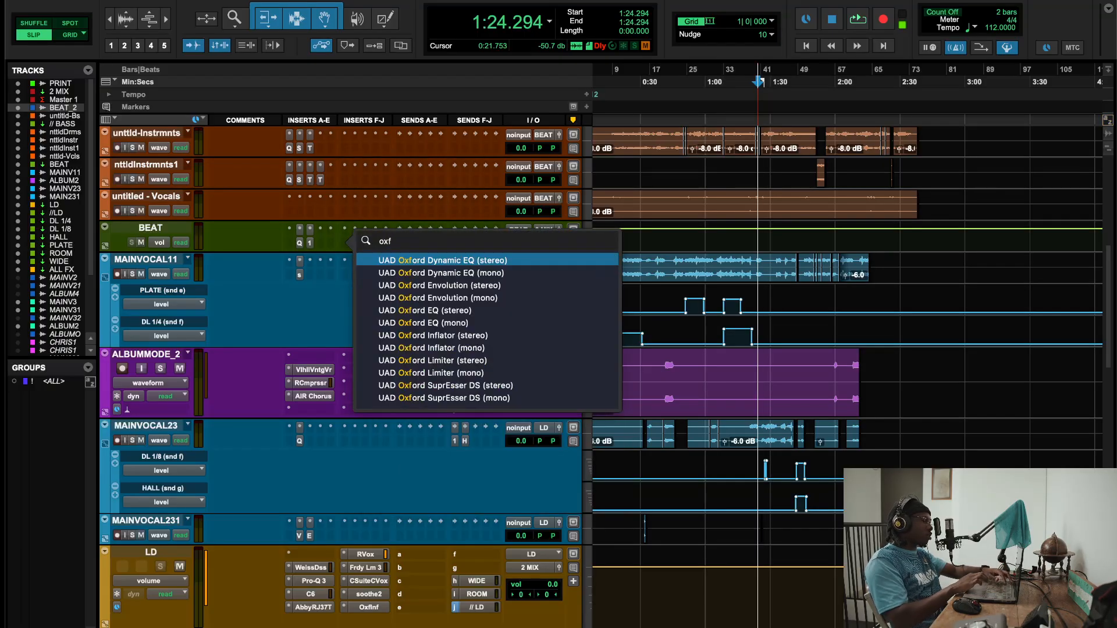
left_click(407, 336)
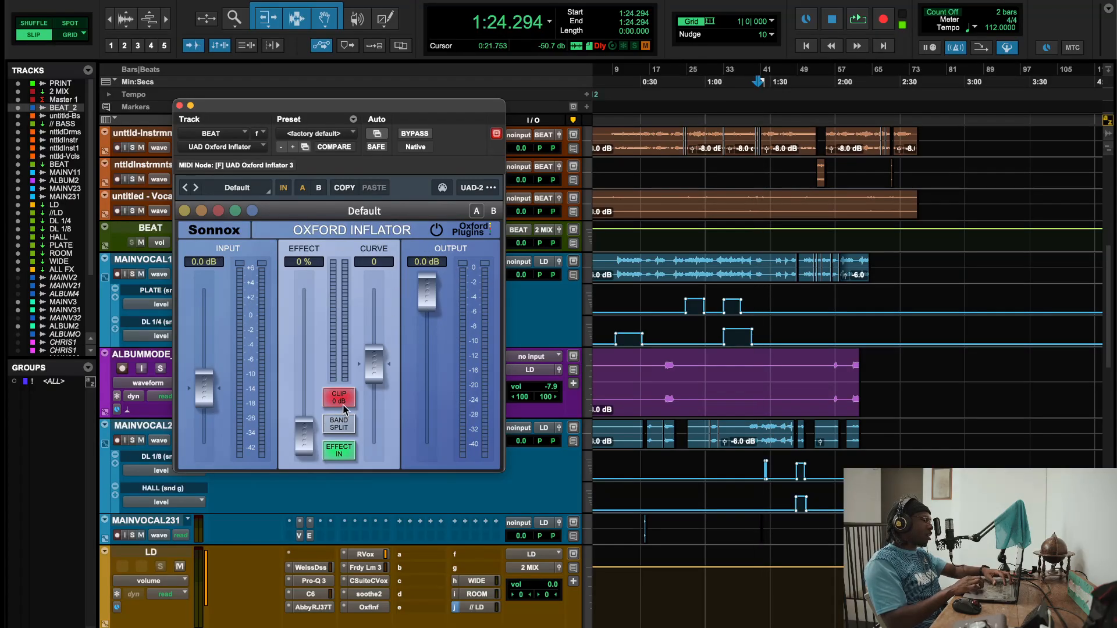
Step: Play the section from 0:24.472, set the BEAT Inflator's input to 6.16 dB, stop playback and set its output to -6.10 dB
key("space")
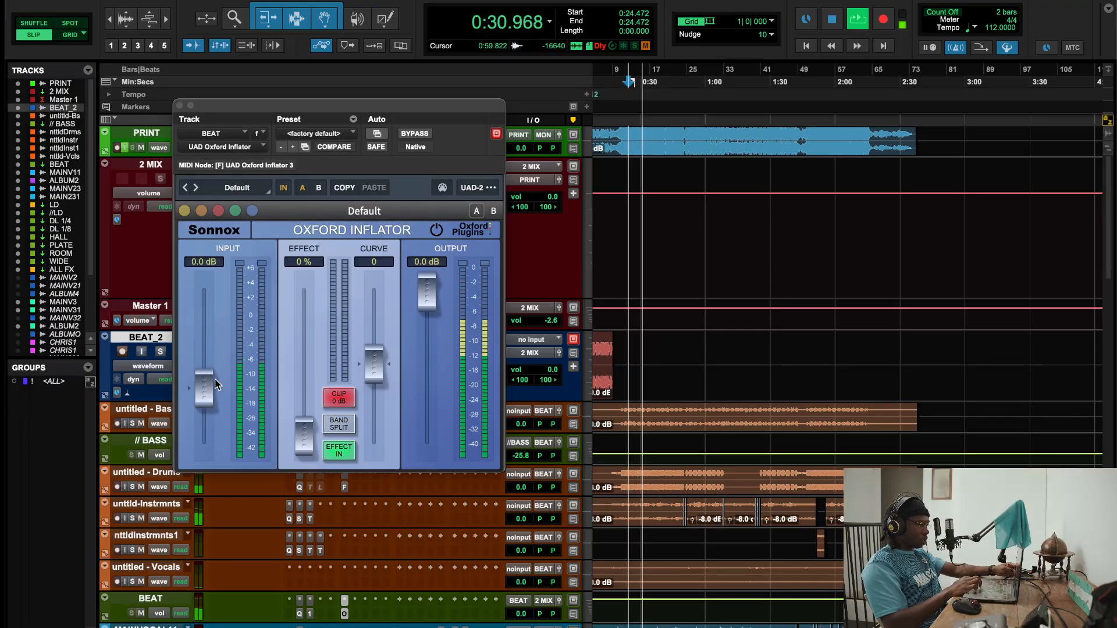
left_click_drag(218, 383, 206, 339)
key("space")
left_click_drag(431, 309, 423, 386)
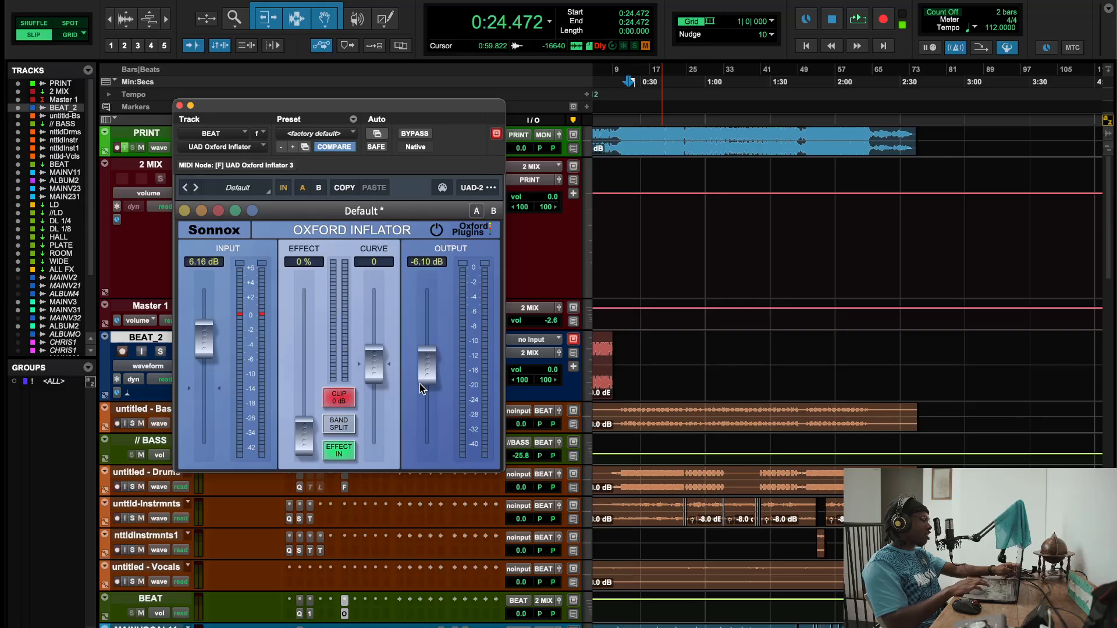
Step: Play the section, compare the BEAT Inflator bypassed and active, fine-tune its output to -6.17 dB and stop playback
key("space")
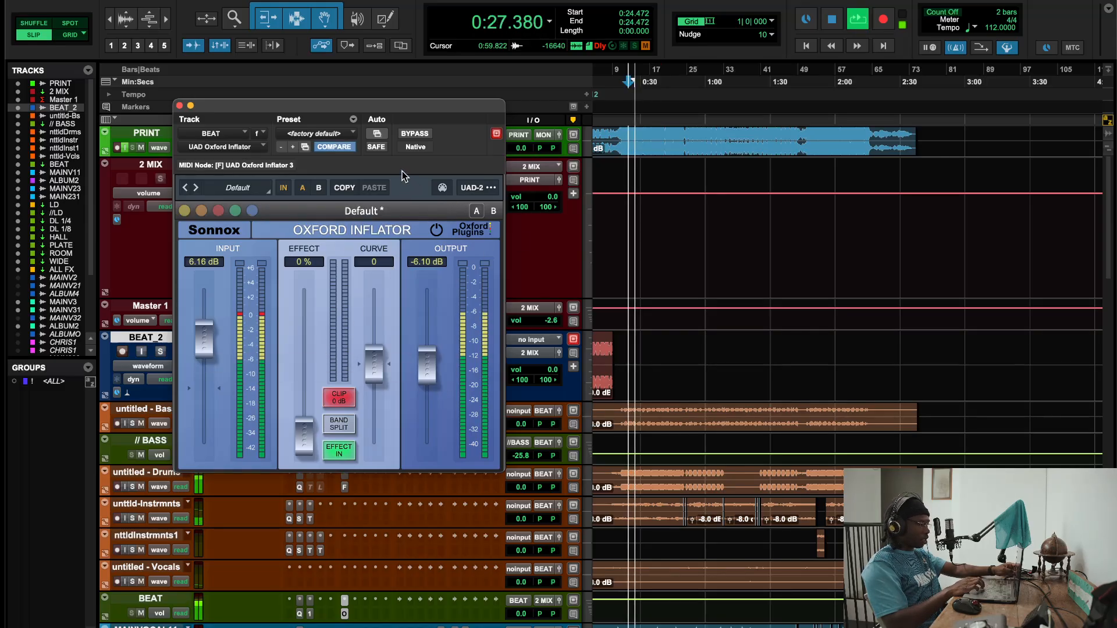
left_click(412, 135)
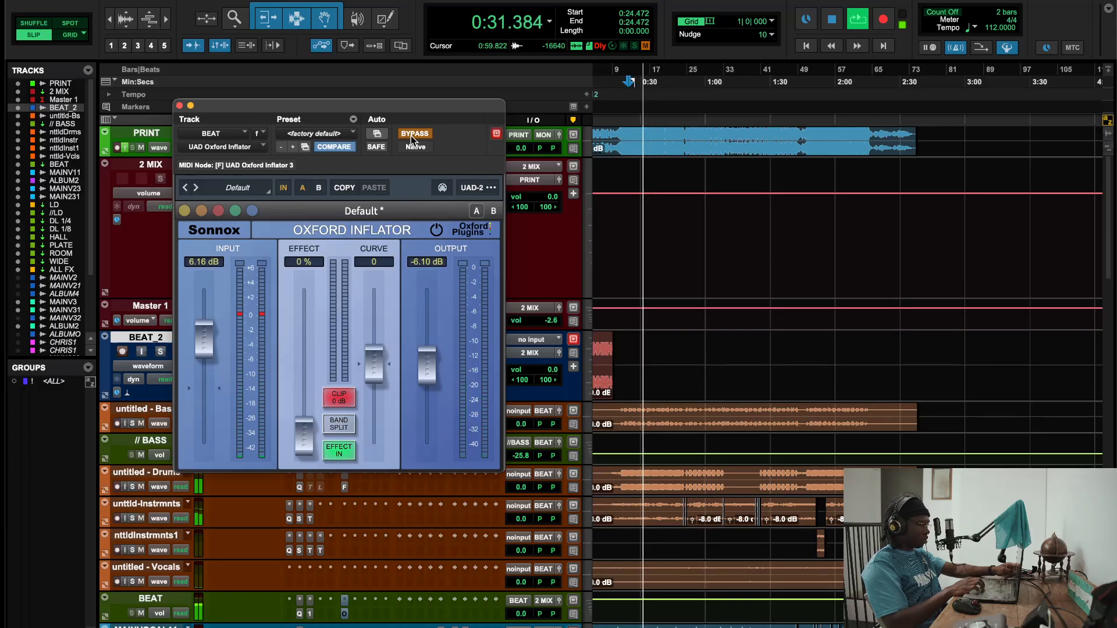
left_click(413, 135)
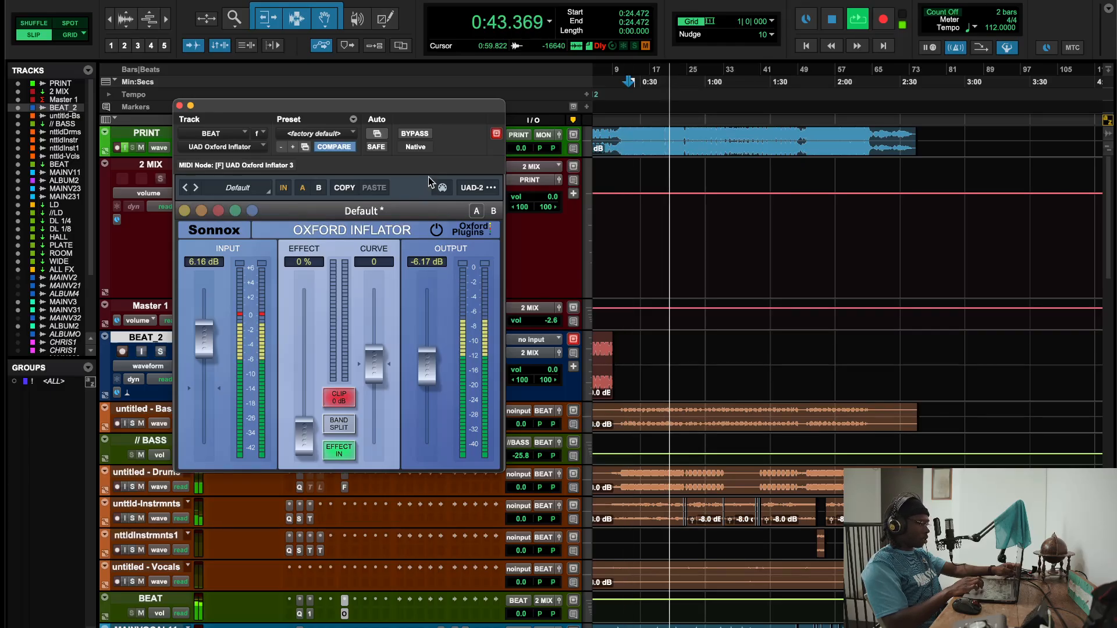
left_click(412, 135)
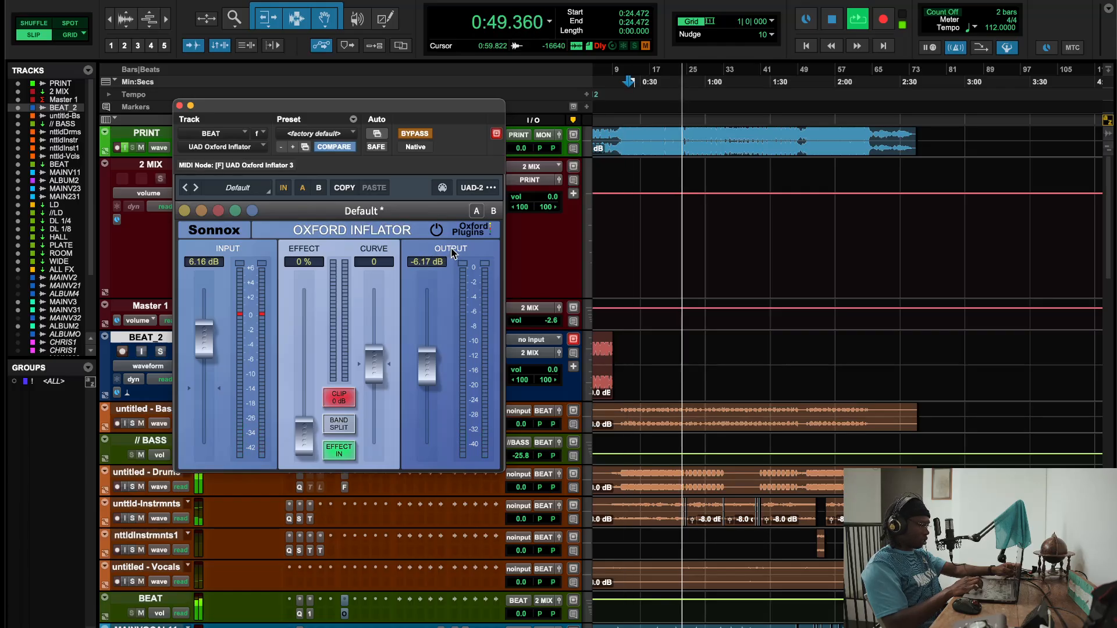
key("space")
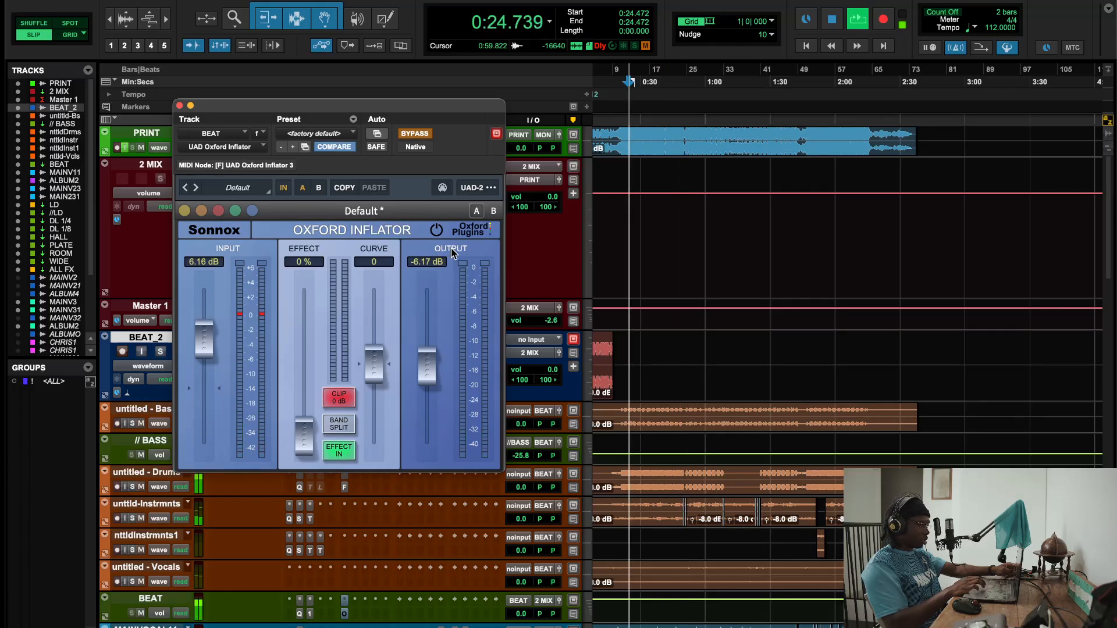
left_click(415, 134)
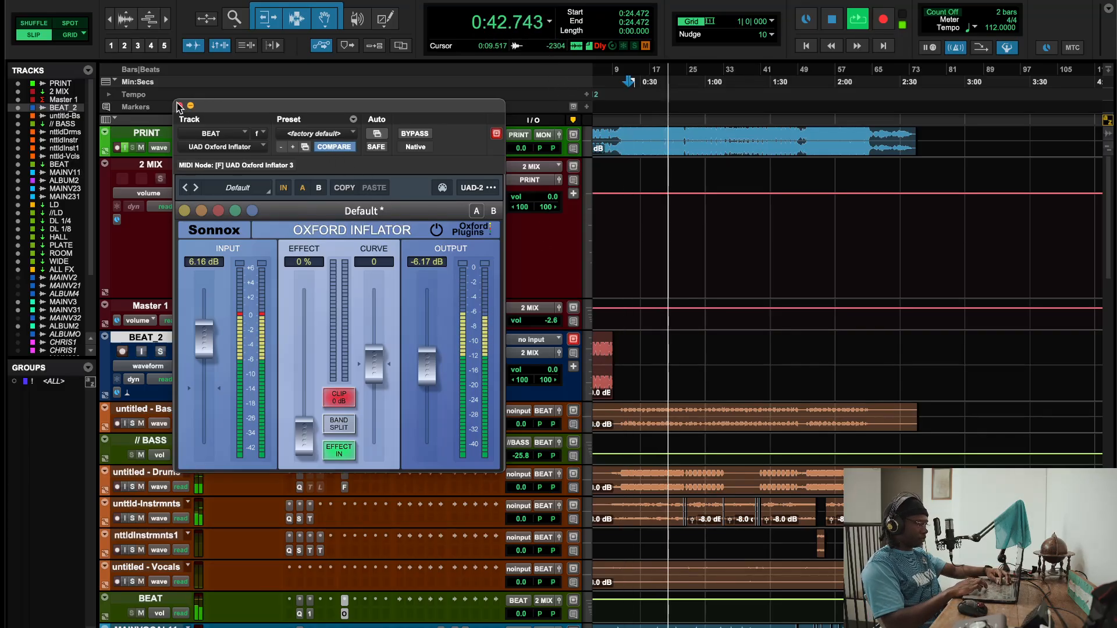
key("space")
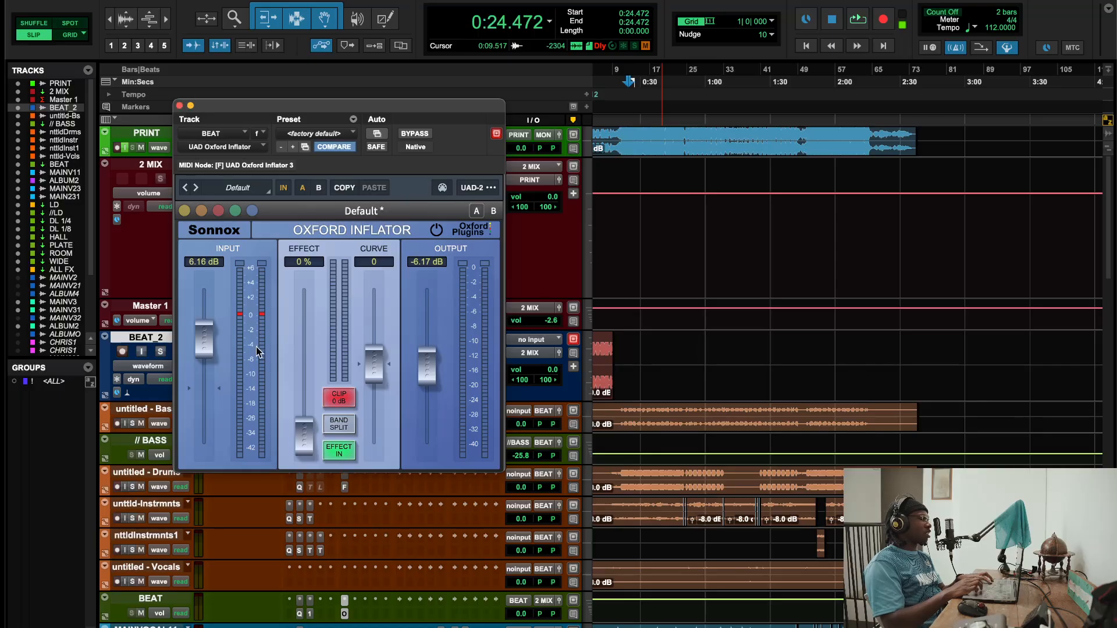
Step: Close the BEAT Inflator window and replace the LD bus's ROOM send with a send to HALL
left_click(179, 107)
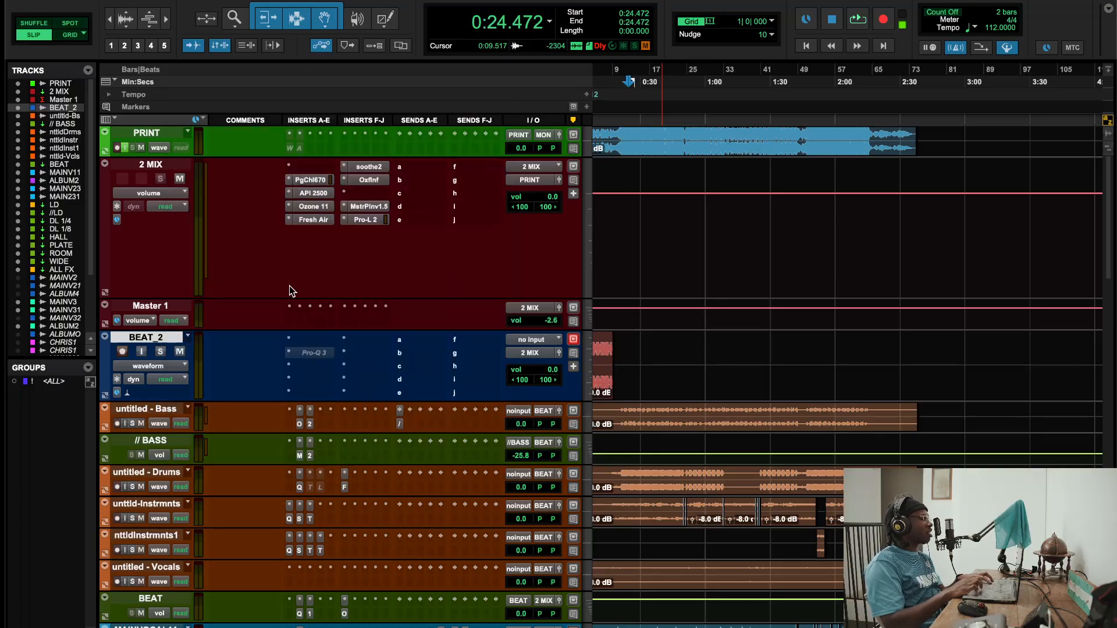
scroll(288, 285, "down", 15)
scroll(289, 289, "up", 5)
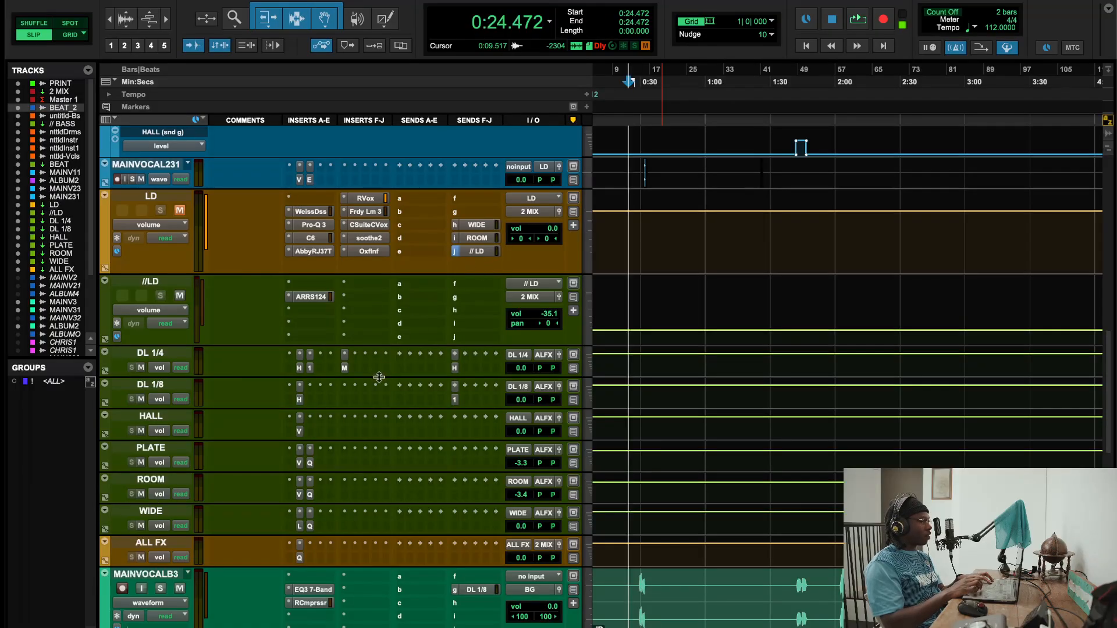
left_click(455, 223)
left_click(387, 252)
left_click(456, 238)
left_click(483, 215)
type("hall")
key("Return")
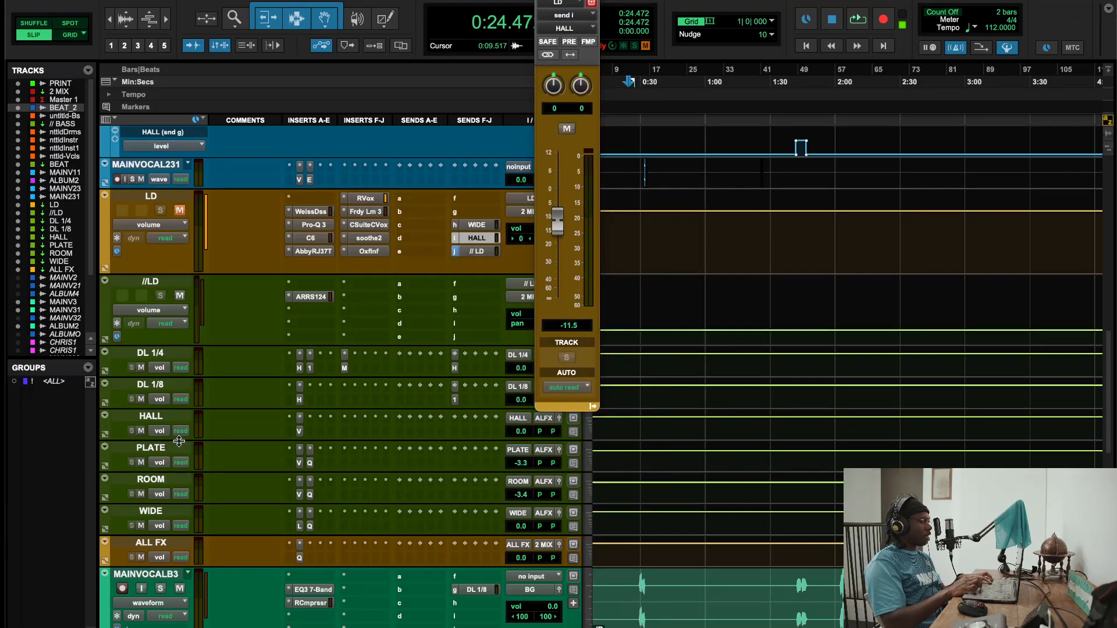
Step: Enlarge the HALL track, insert UAD Oxford Inflator (stereo) after its reverb and start playback
left_click_drag(177, 441, 179, 505)
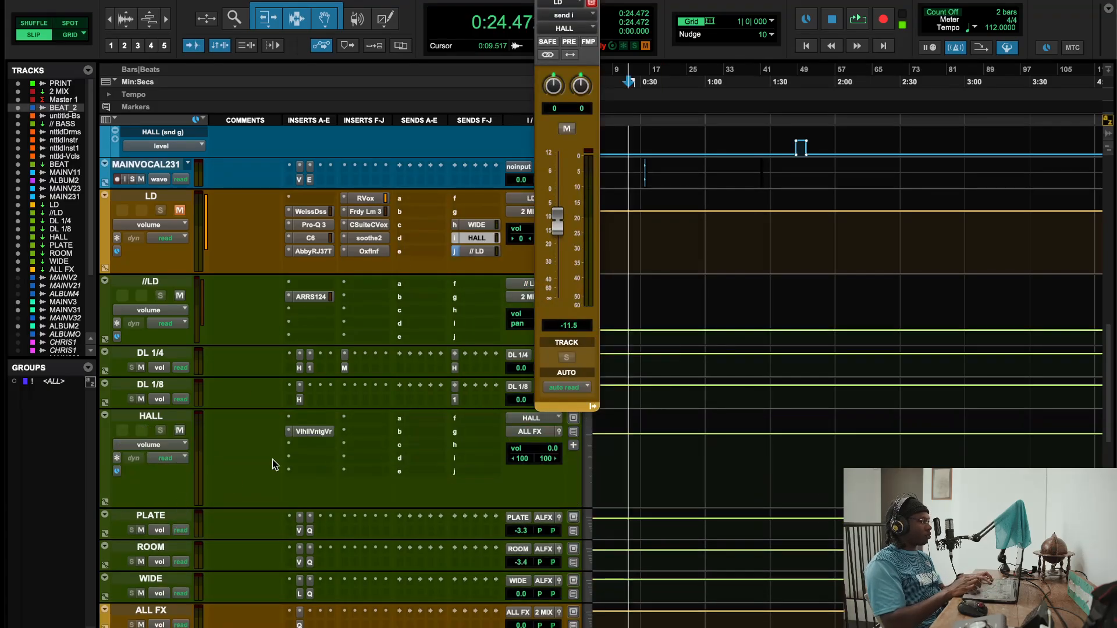
left_click(303, 444)
left_click(337, 383)
type("oxf")
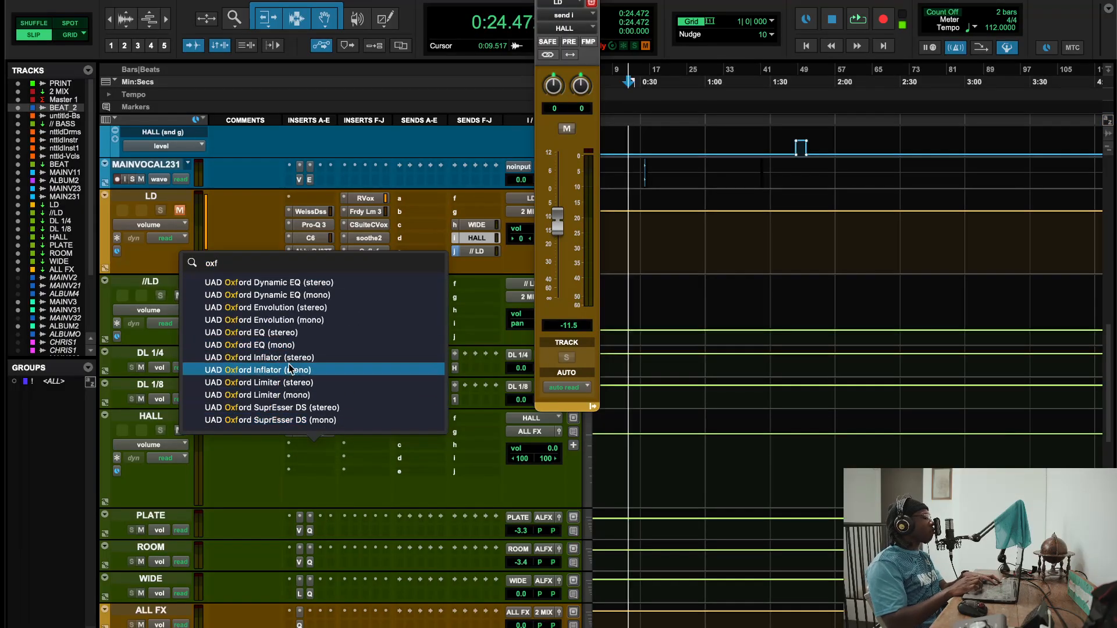
left_click(293, 359)
key("space")
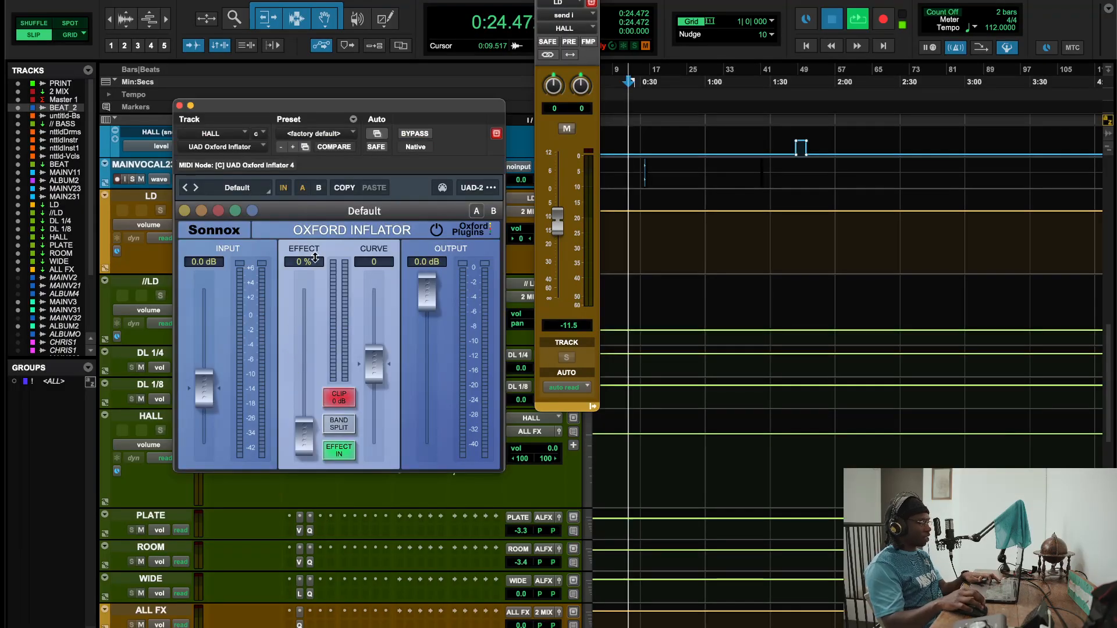
Step: Move the HALL Inflator window aside, reset the LD bus's HALL send to 0.0 dB and jump playback to 0:13.935
left_click_drag(274, 114, 637, 152)
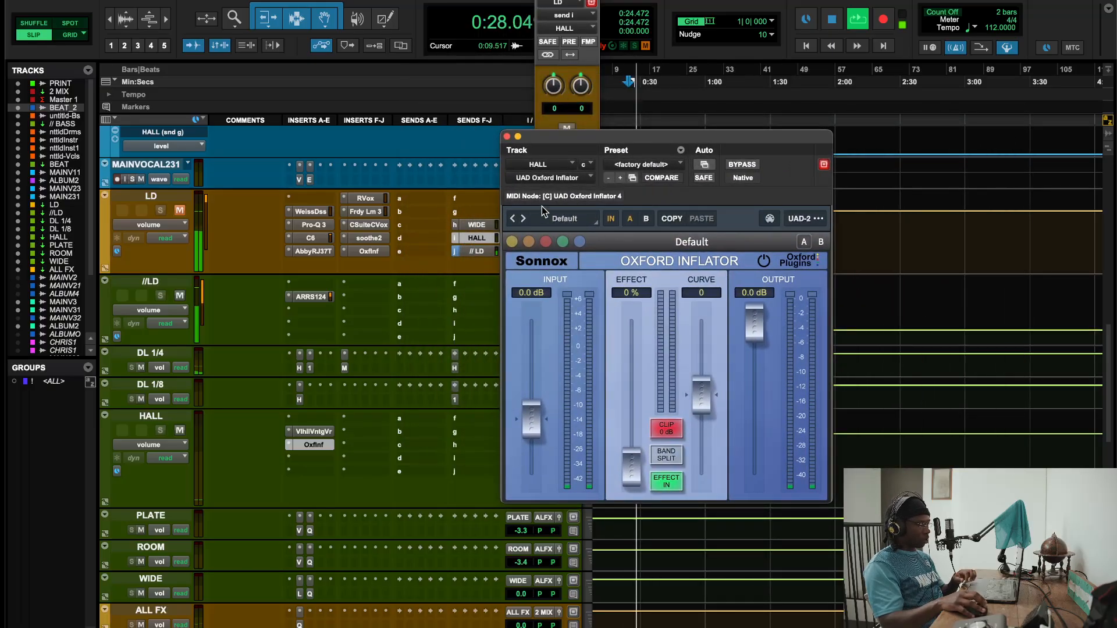
left_click(586, 2)
left_click(562, 232, "alt")
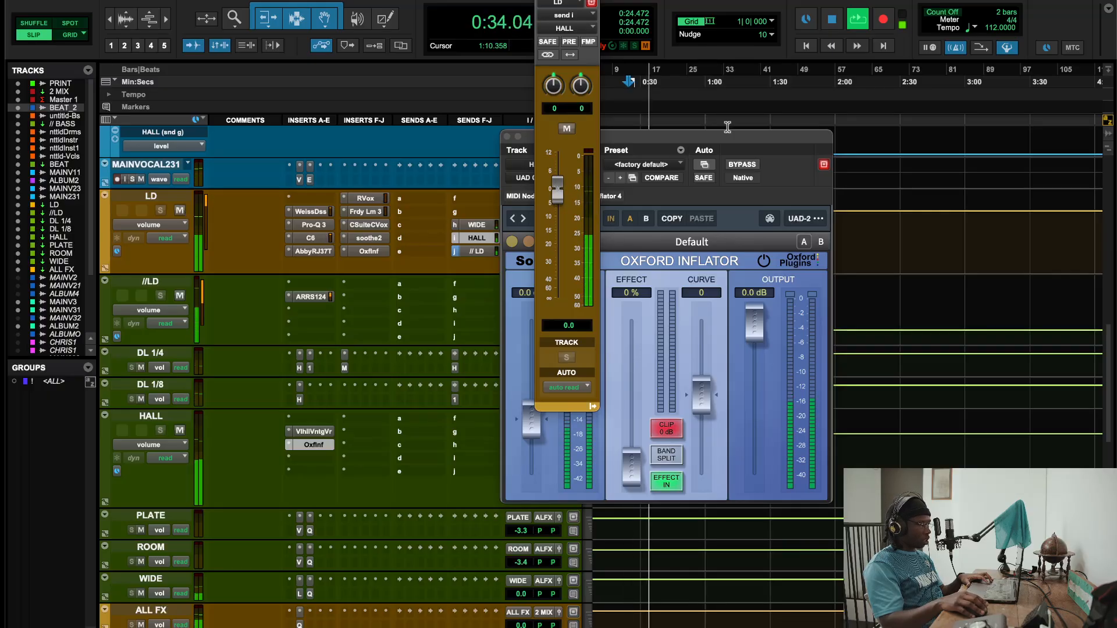
left_click(542, 1)
left_click(606, 82)
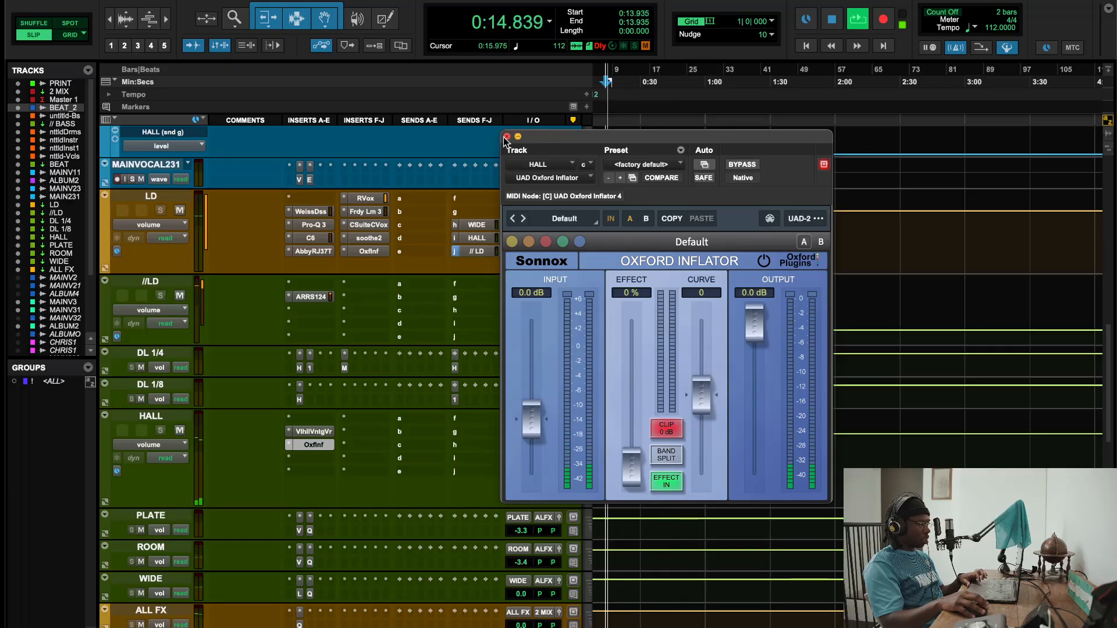
Step: Close the HALL Inflator window and open the HALL track's ValhallaVintageVerb to review its settings
left_click(507, 136)
scroll(698, 210, "up", 10)
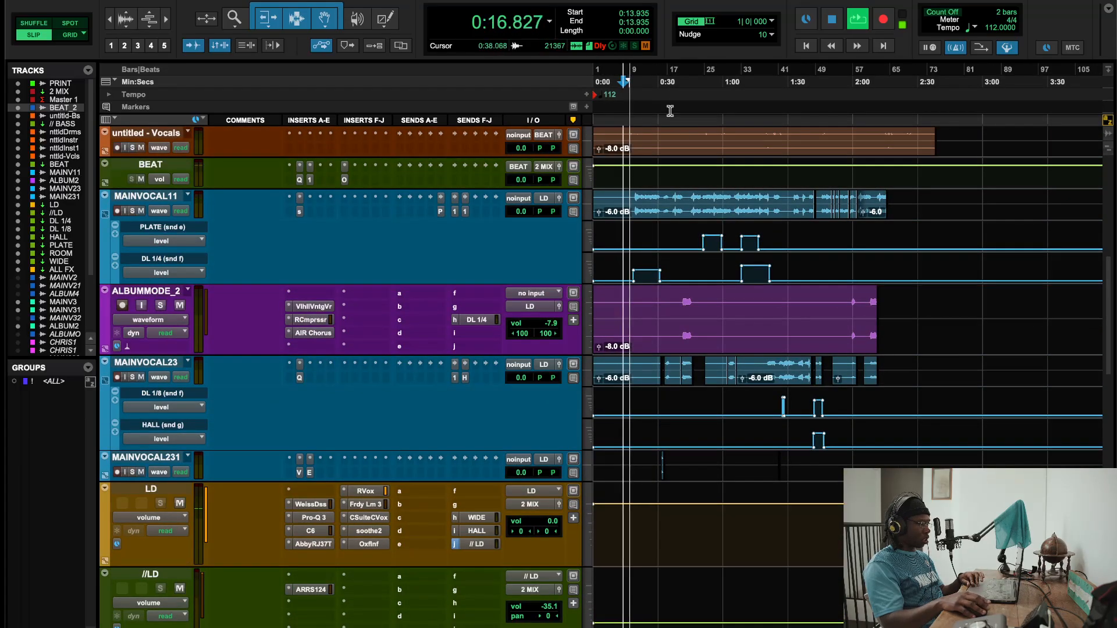
scroll(418, 516, "down", 4)
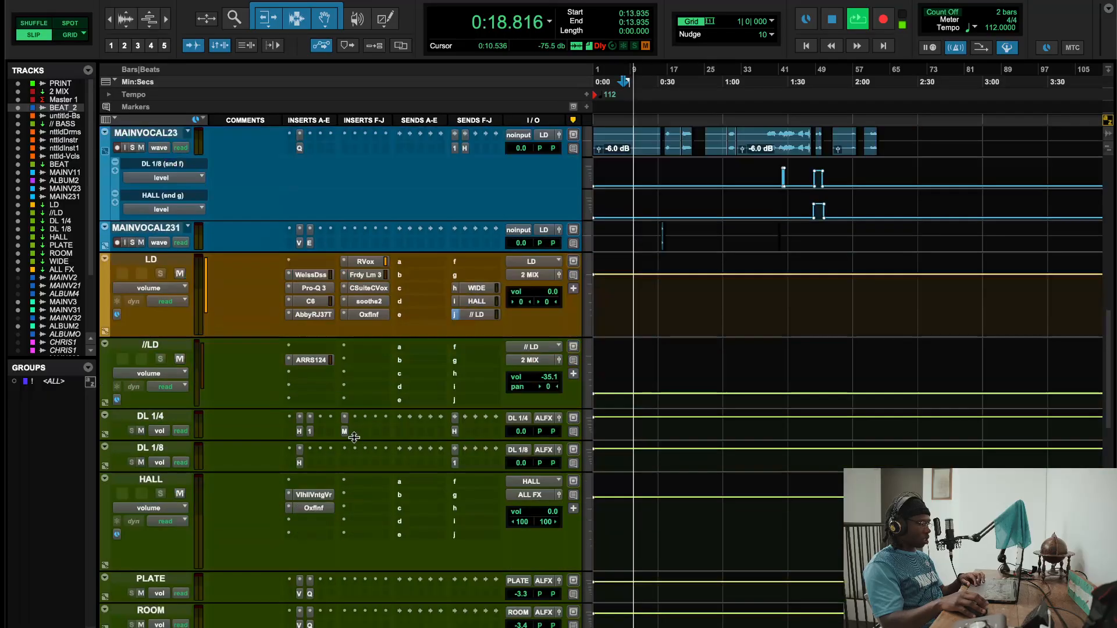
left_click(326, 498)
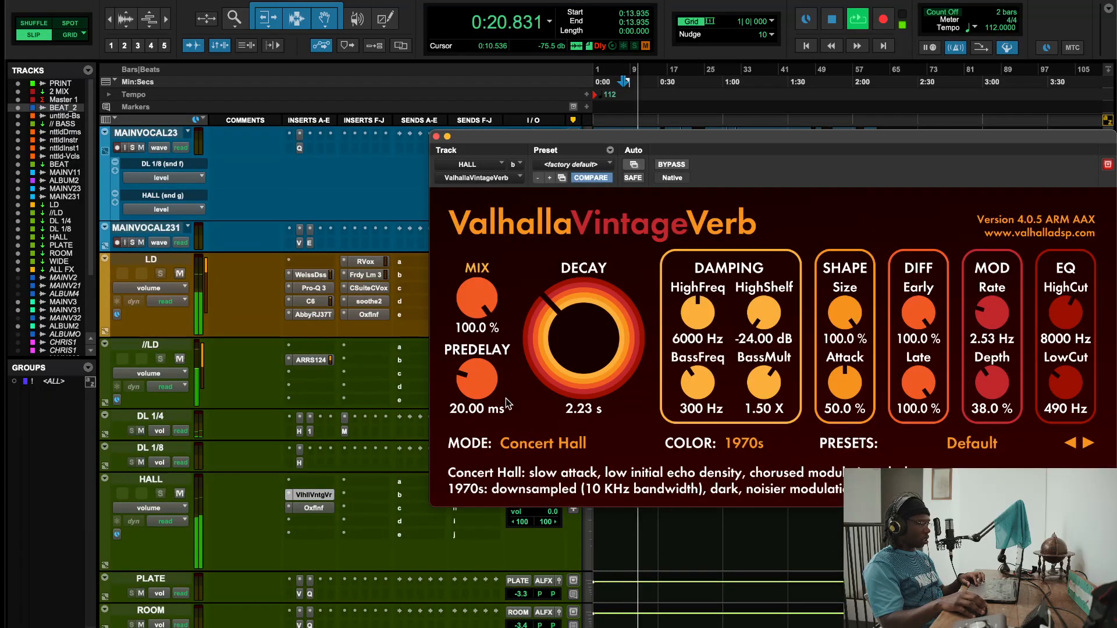
Step: Set the HALL Inflator's effect to 64.9 % and curve to -34.3, try output at -3.12 dB and reset it to 0.0 dB
left_click(313, 508)
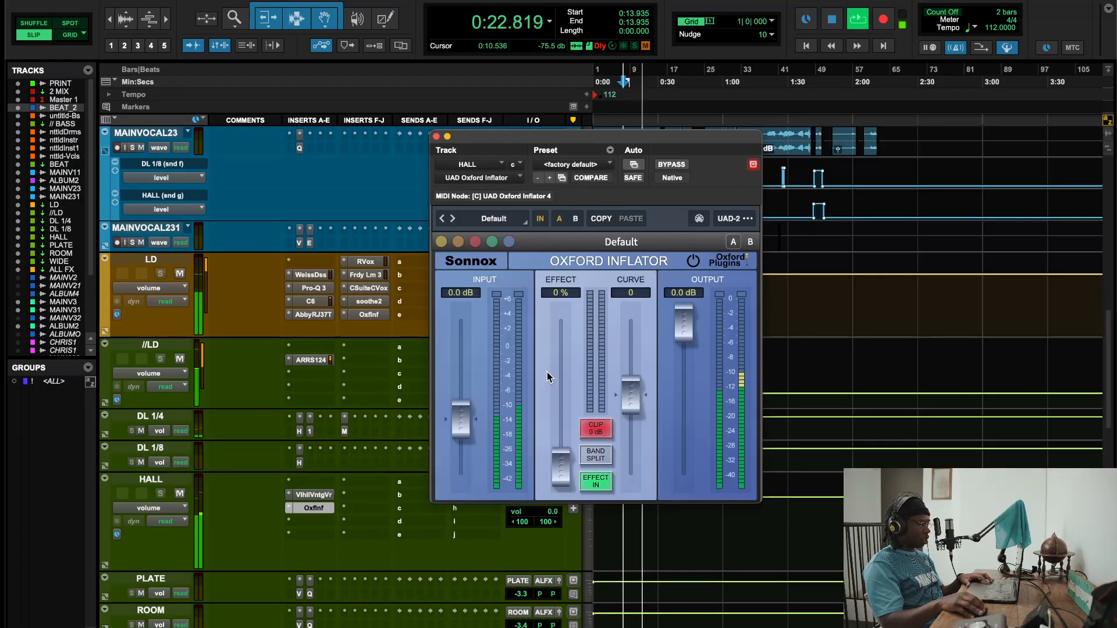
left_click_drag(562, 367, 562, 376)
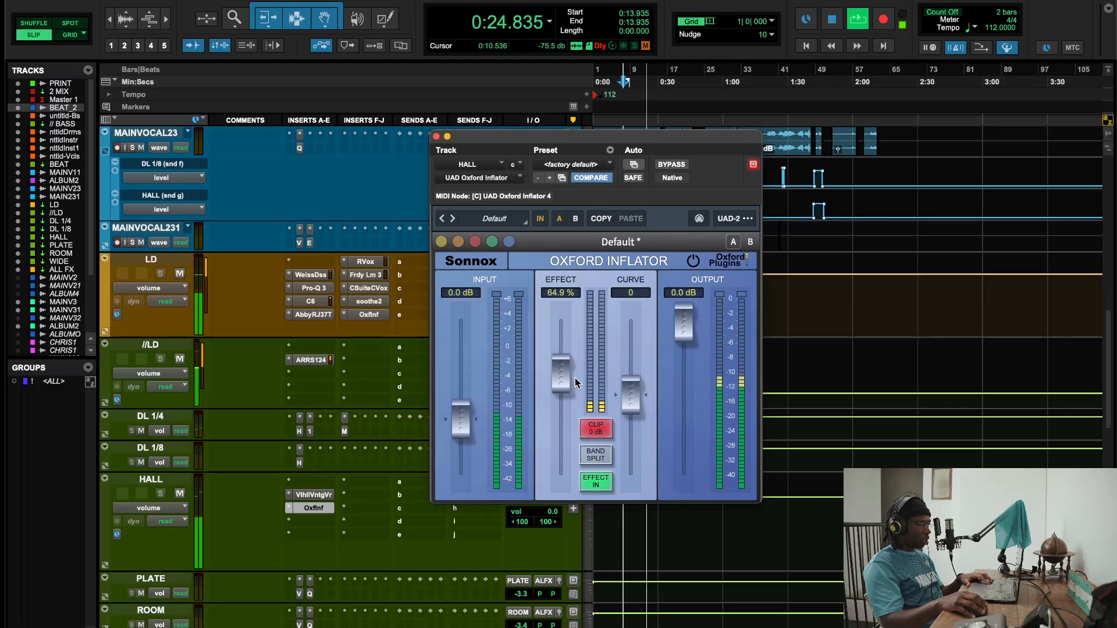
left_click_drag(634, 394, 631, 447)
left_click_drag(687, 321, 686, 361)
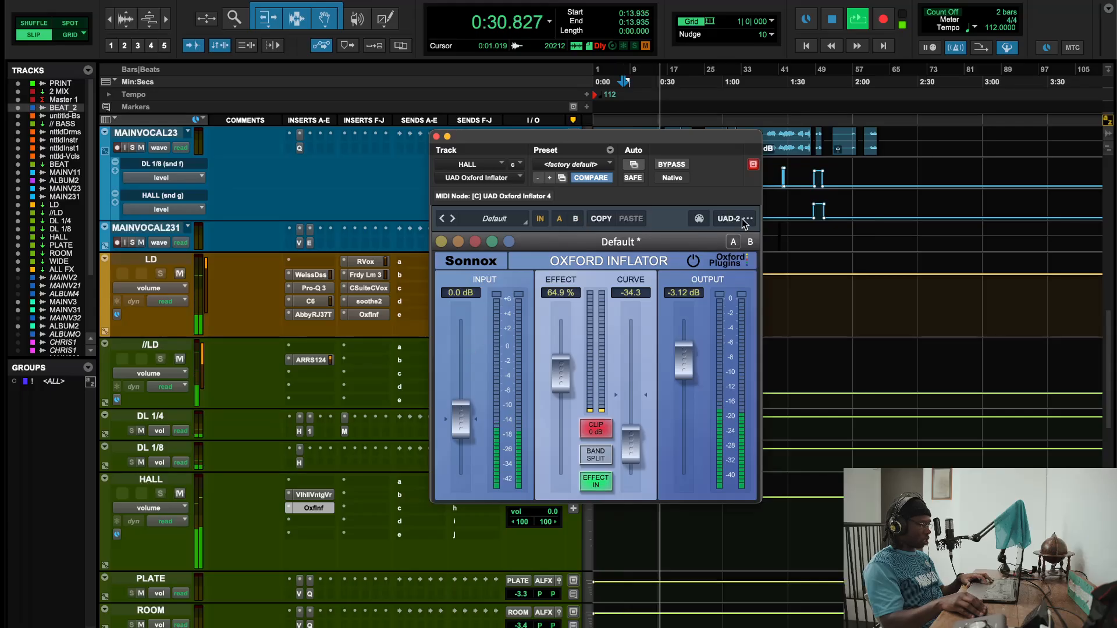
left_click(686, 364, "alt")
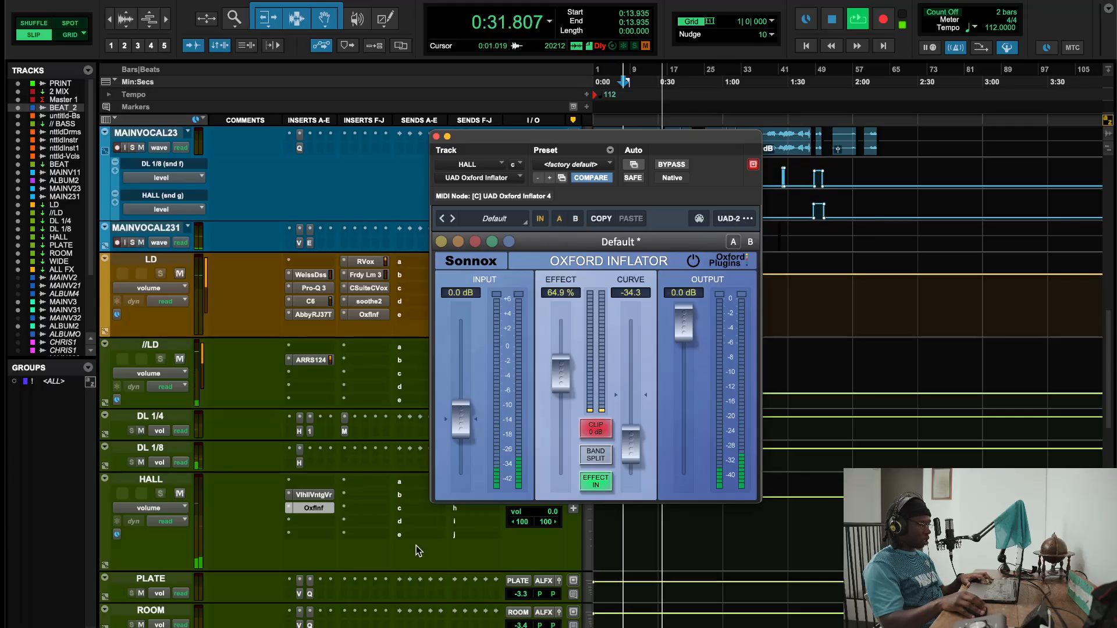
Step: Close the HALL Inflator window and lower the LD bus's HALL send level to -9.7 dB
left_click(435, 136)
left_click(476, 302)
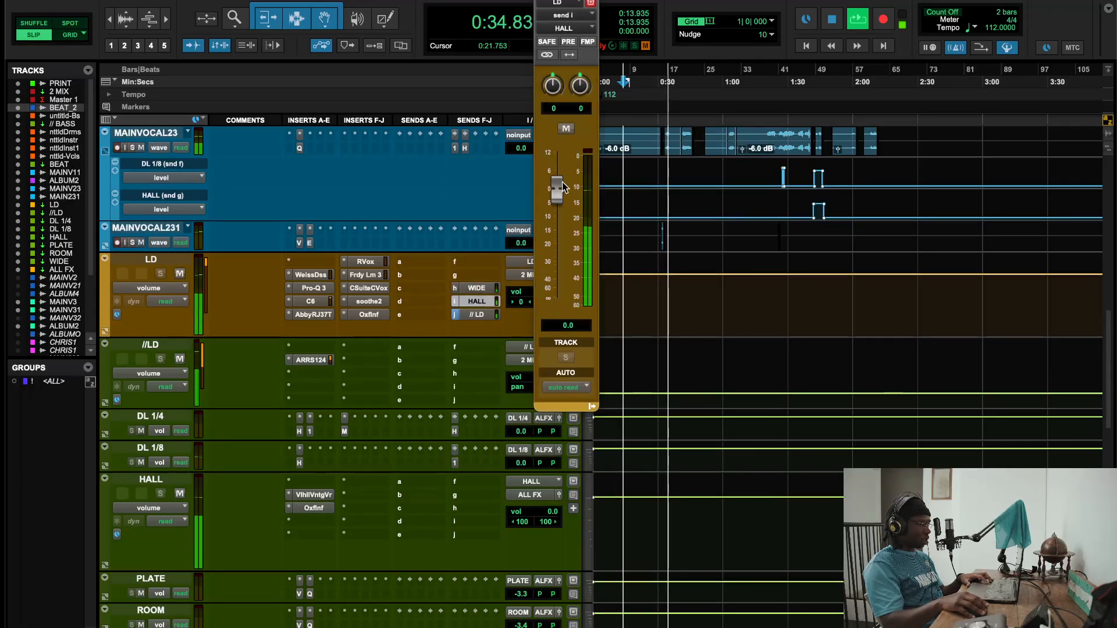
left_click_drag(557, 193, 559, 216)
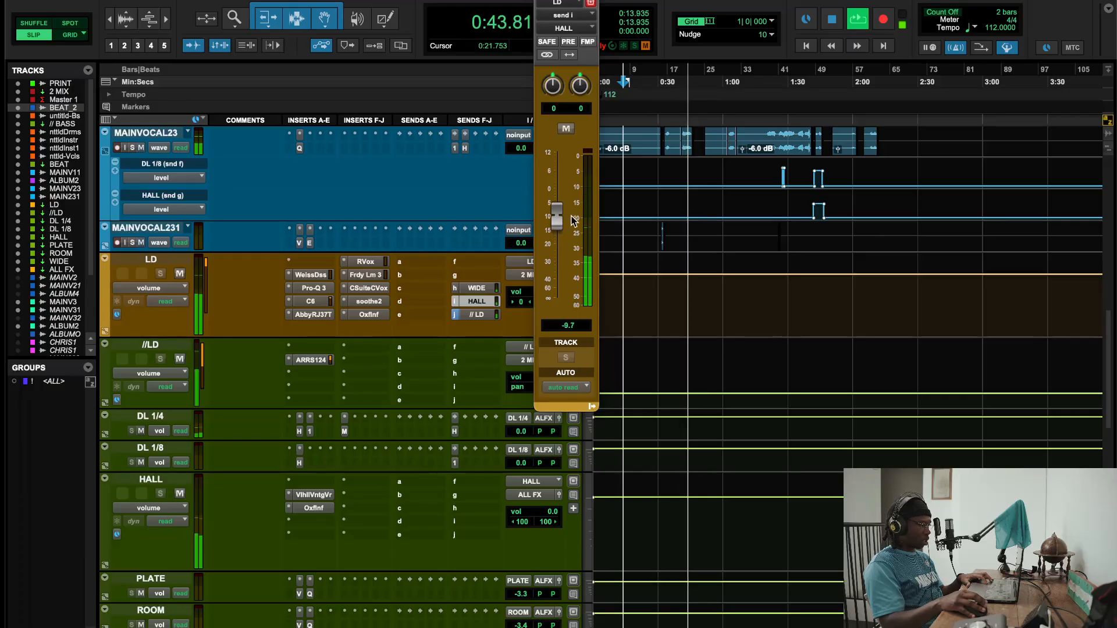
Step: Compare the reverb with the HALL Inflator bypassed and active, and move the send fader window down into full view
left_click(311, 510)
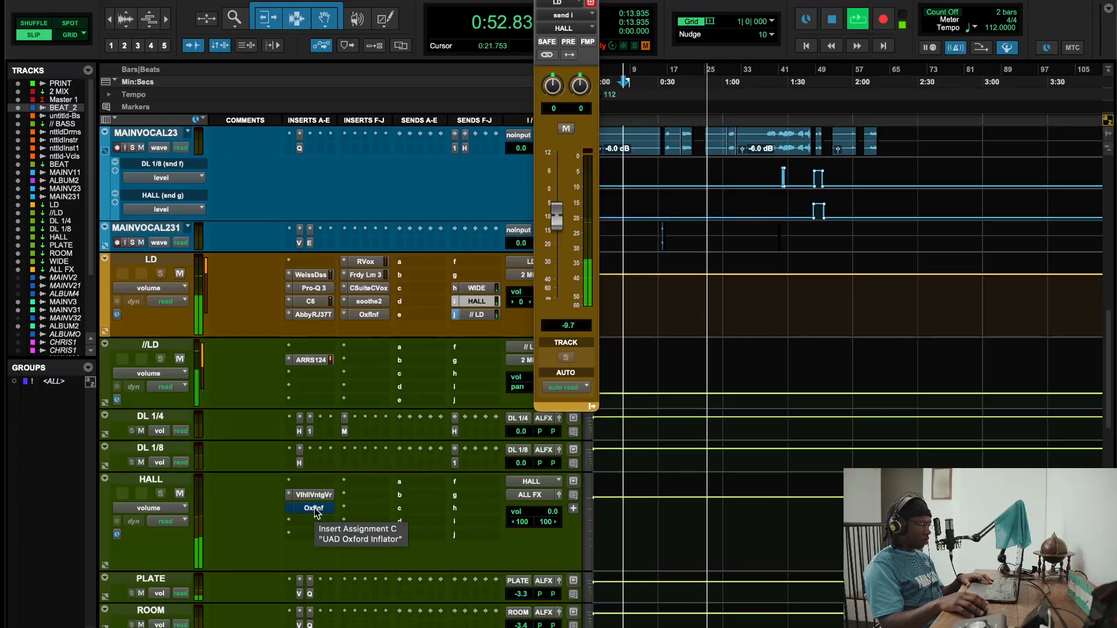
left_click(314, 509, "super")
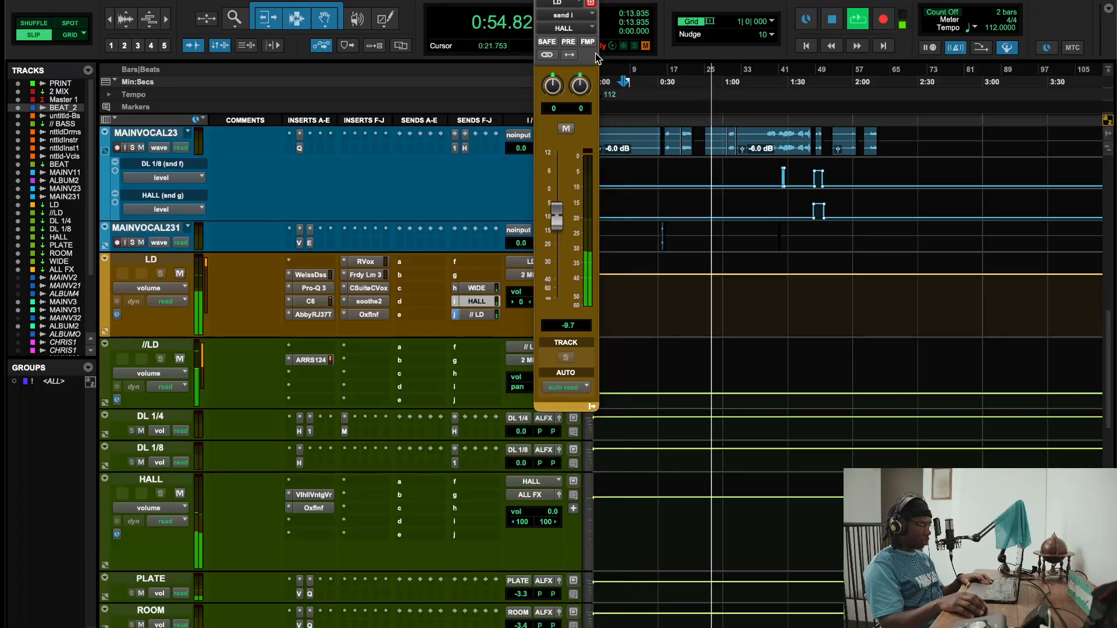
left_click_drag(595, 0, 618, 147)
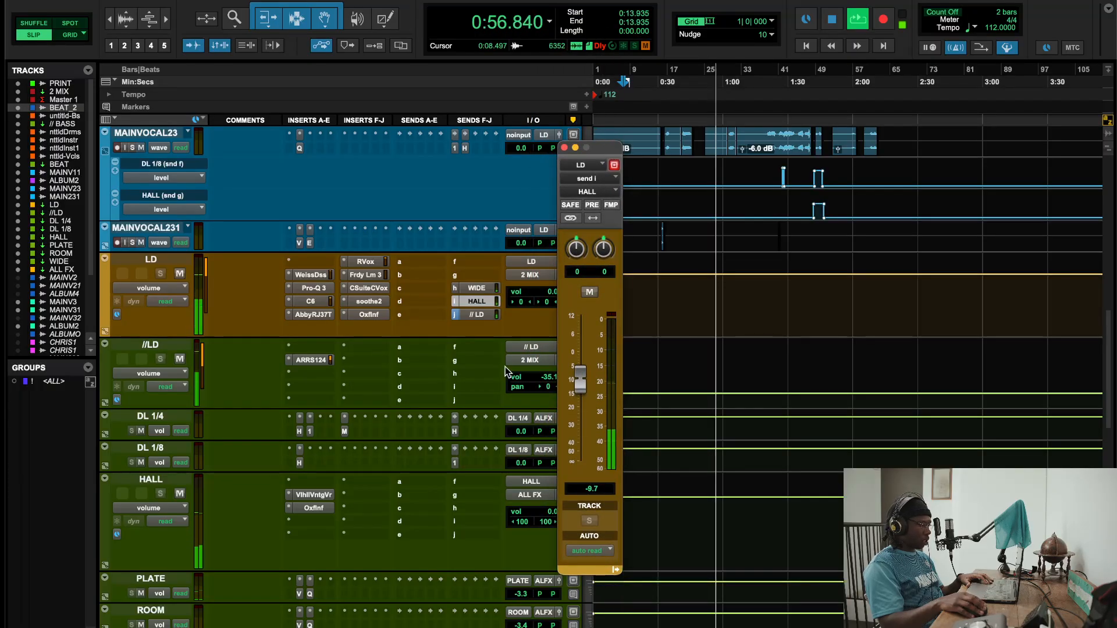
Step: Set the HALL ValhallaVintageVerb's decay to 3.10 s and reopen the track's Oxford Inflator
left_click(315, 495)
left_click_drag(563, 358, 566, 347)
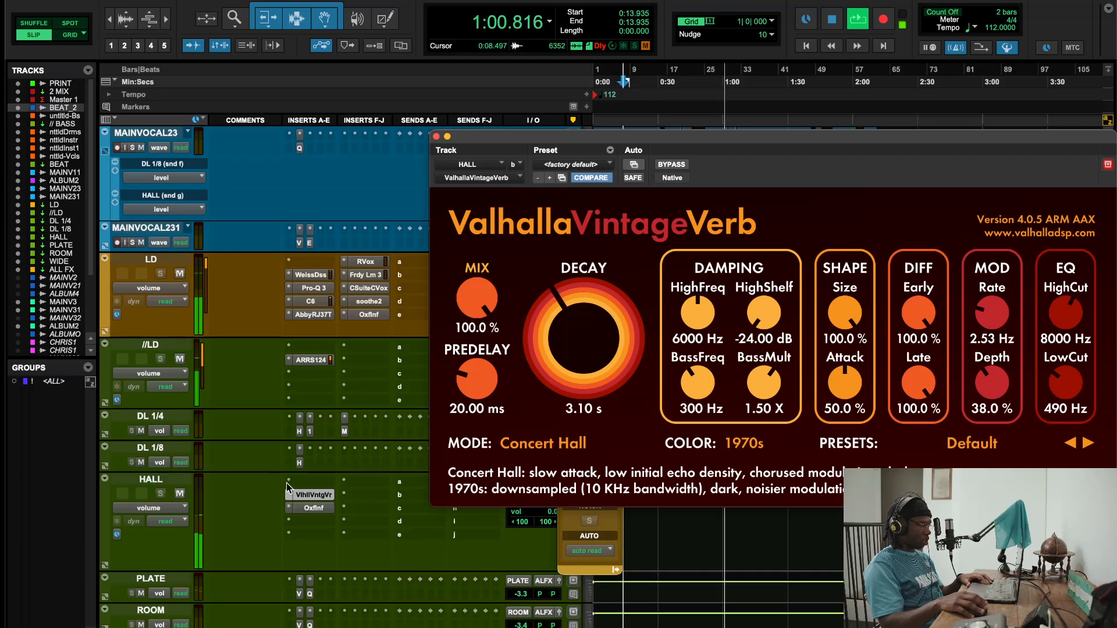
left_click(323, 510)
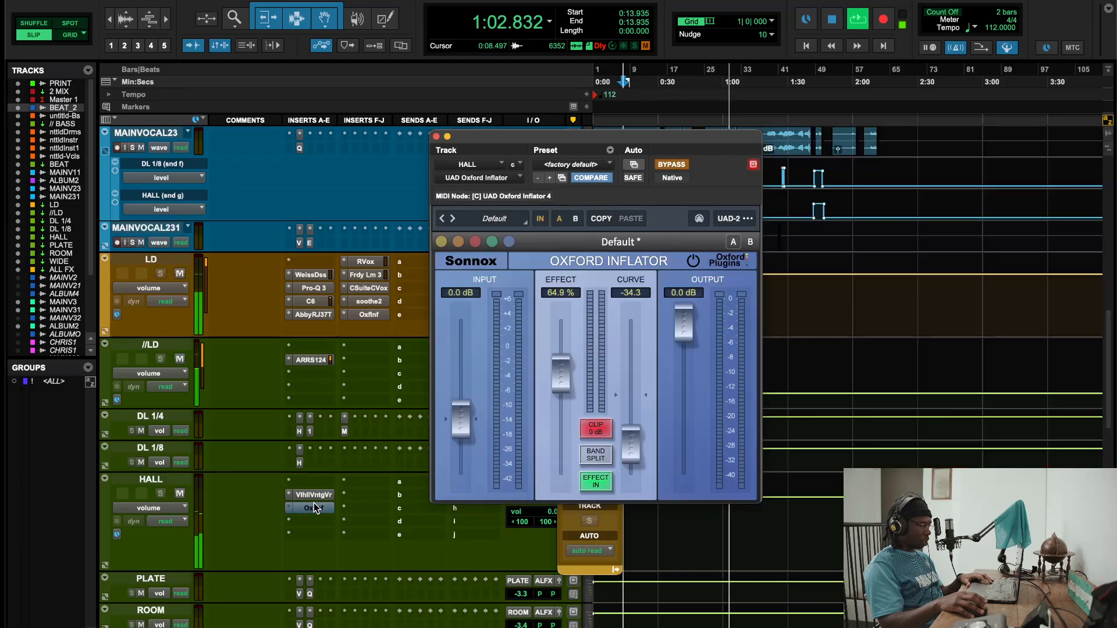
Step: Compare the hall reverb with the HALL Inflator active and bypassed during playback, leave it active and stop playback
left_click(665, 166)
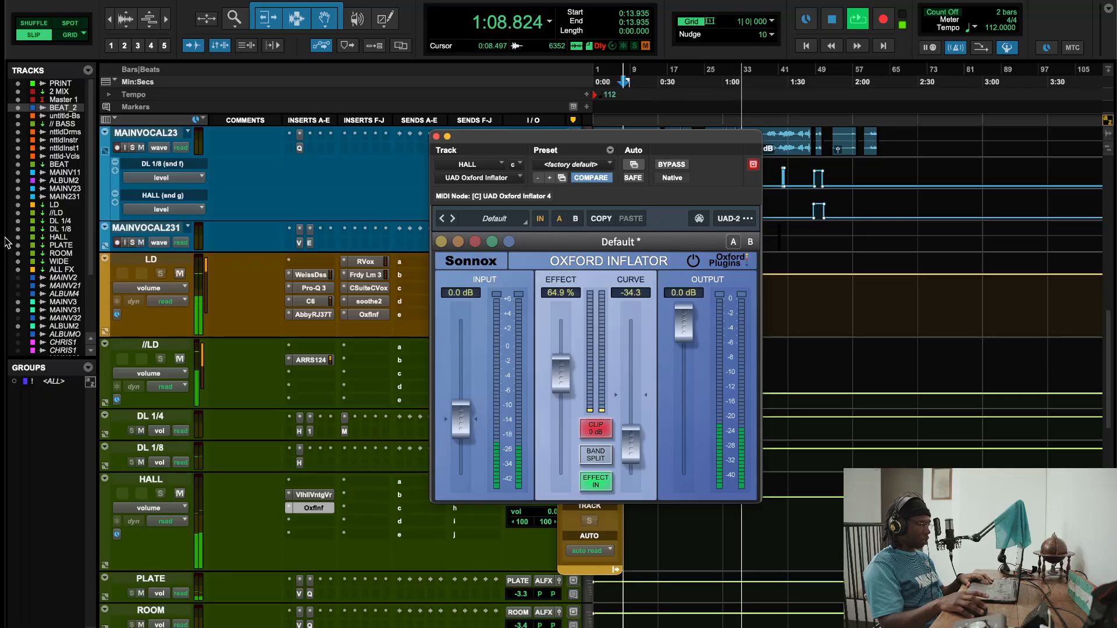
left_click(13, 452)
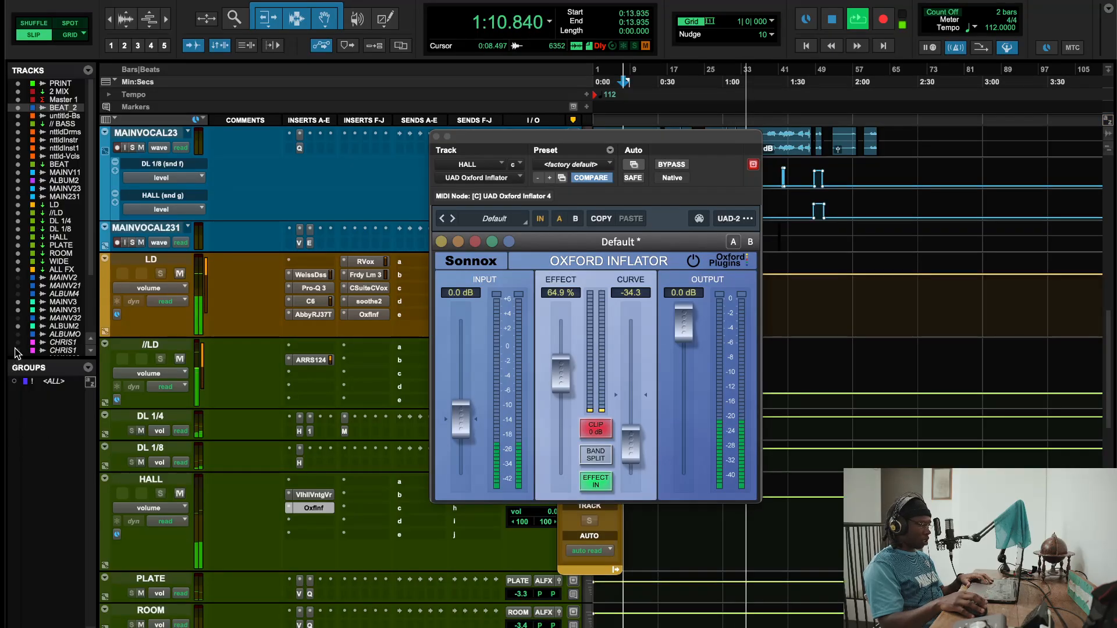
left_click(672, 165)
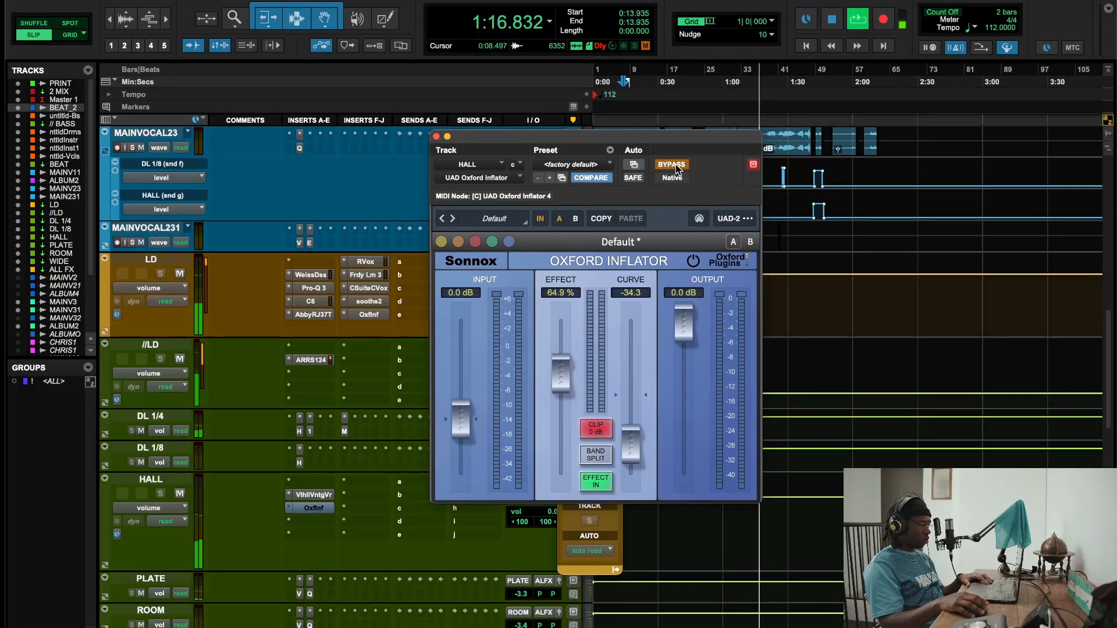
left_click(672, 165)
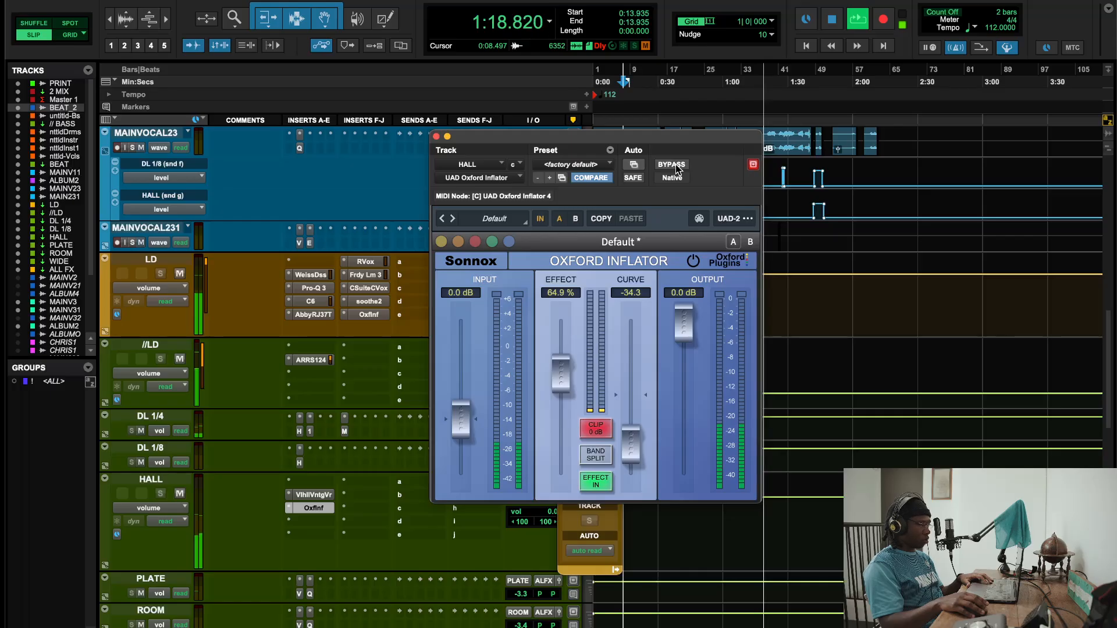
key("space")
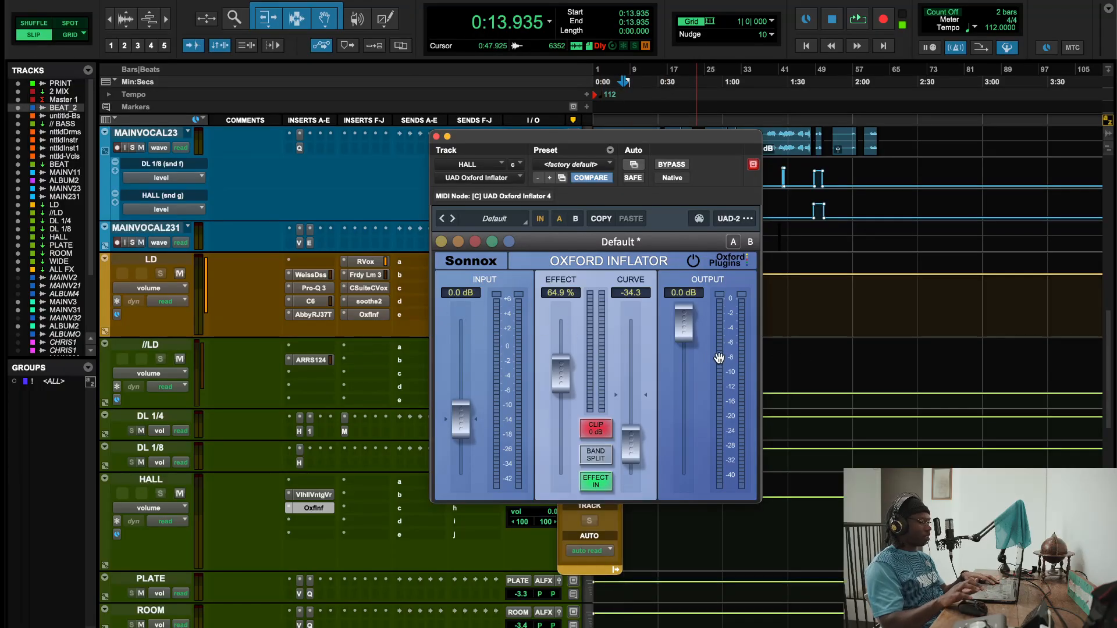
Step: Close the HALL Inflator window and the LD bus's HALL send fader window
left_click(437, 136)
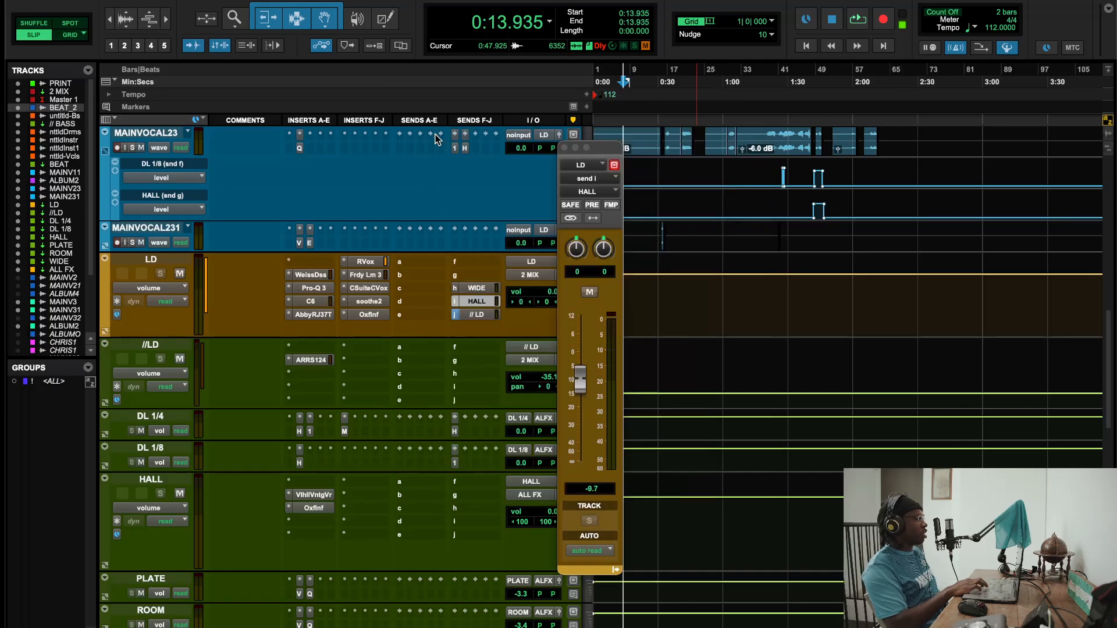
scroll(456, 408, "down", 15)
scroll(456, 477, "up", 15)
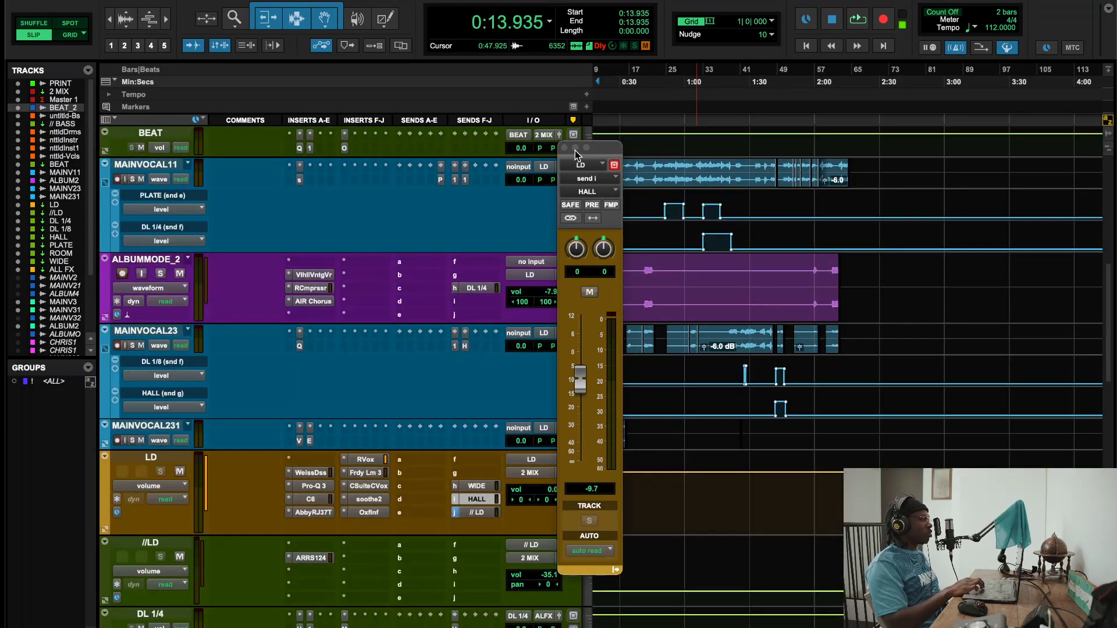
left_click(564, 148)
Step: Open the LD bus's Oxford Inflator and load its factory default settings
scroll(379, 453, "up", 2)
scroll(380, 453, "down", 2)
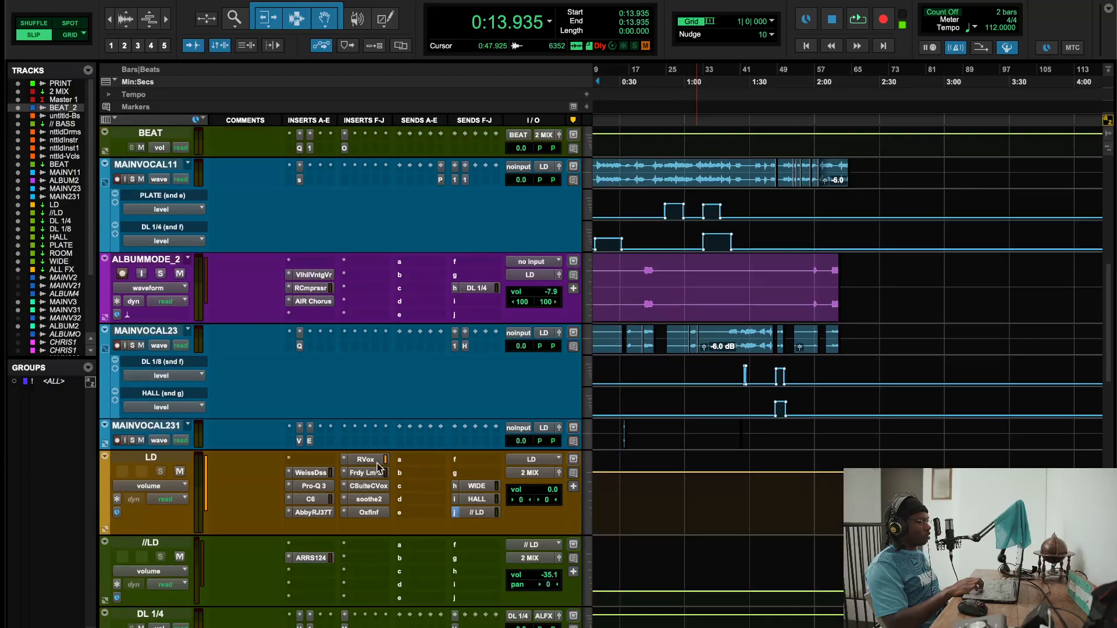
left_click(369, 512)
left_click(559, 166)
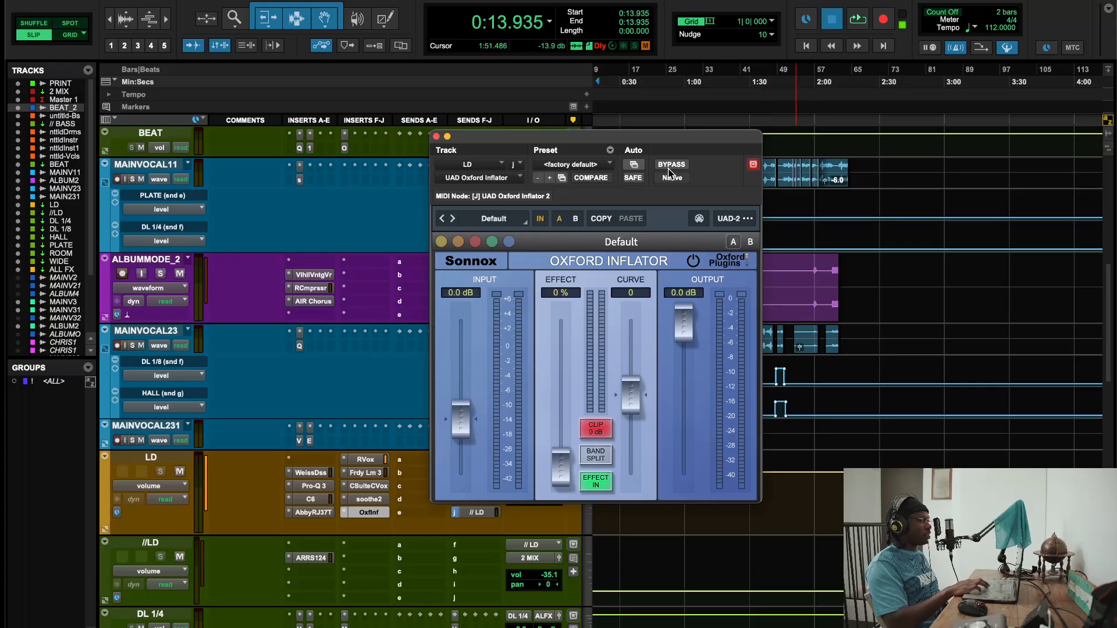
Step: Play the song and set the LD Inflator's input to 12.0 dB and output to -11.9 dB
key("space")
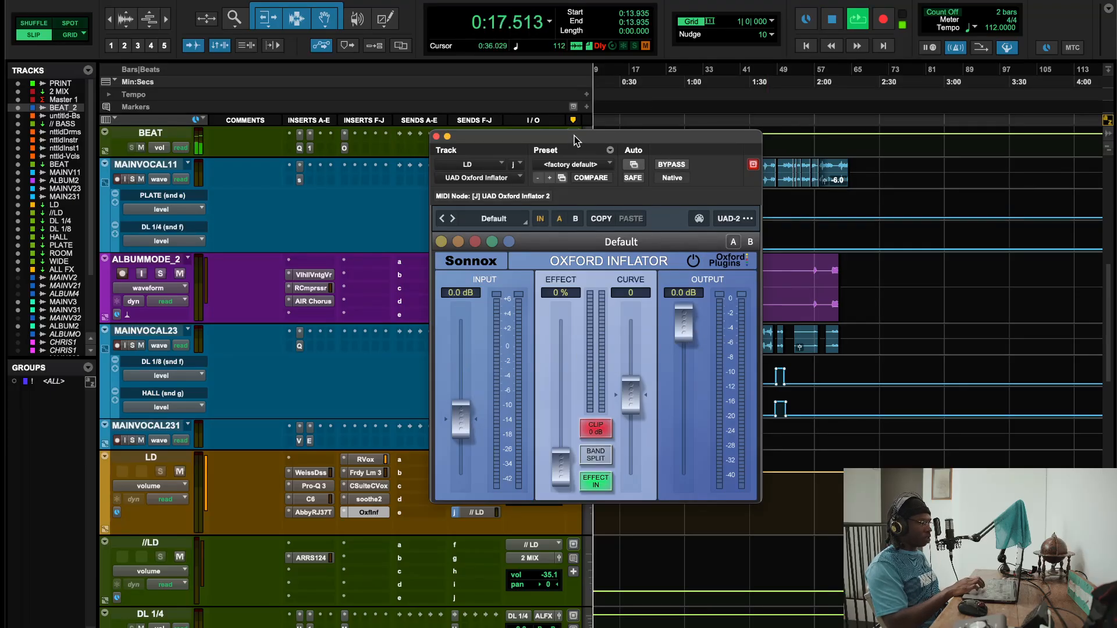
left_click_drag(691, 325, 690, 427)
left_click_drag(460, 417, 460, 322)
left_click_drag(685, 431, 686, 467)
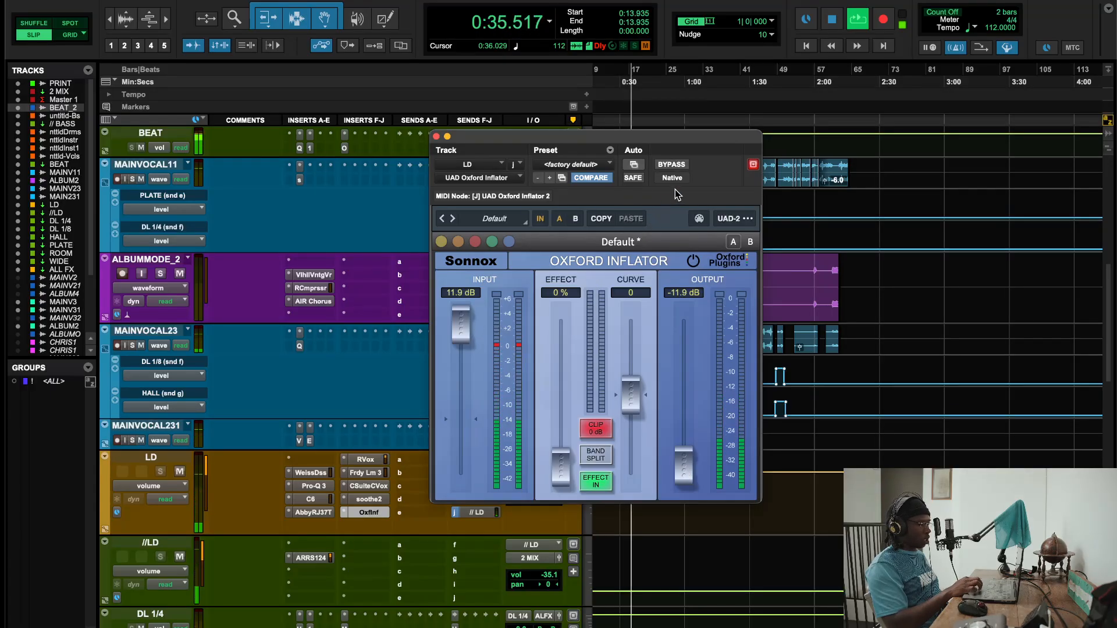
left_click_drag(461, 319, 461, 314)
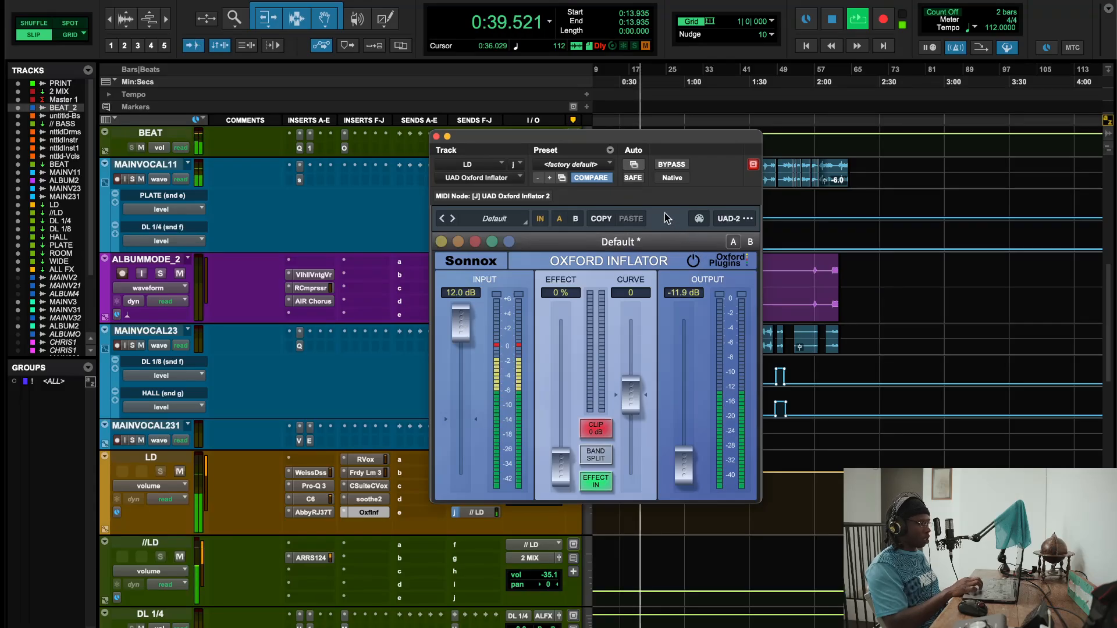
Step: Compare the lead vocal with the LD Inflator bypassed and active, leave it active and stop playback
left_click(672, 165)
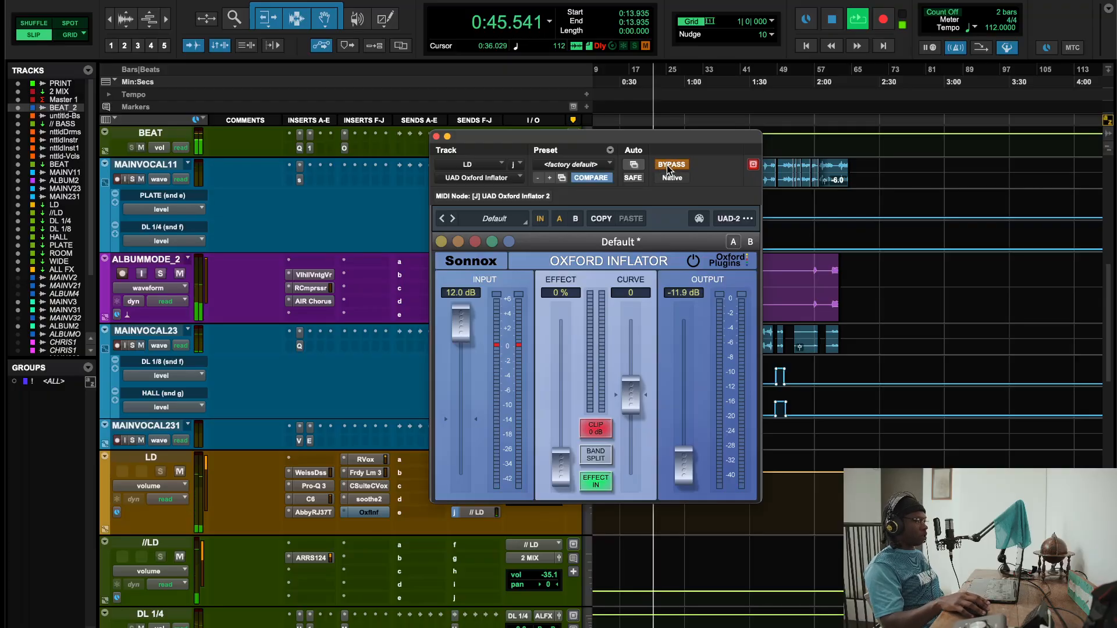
left_click(670, 166)
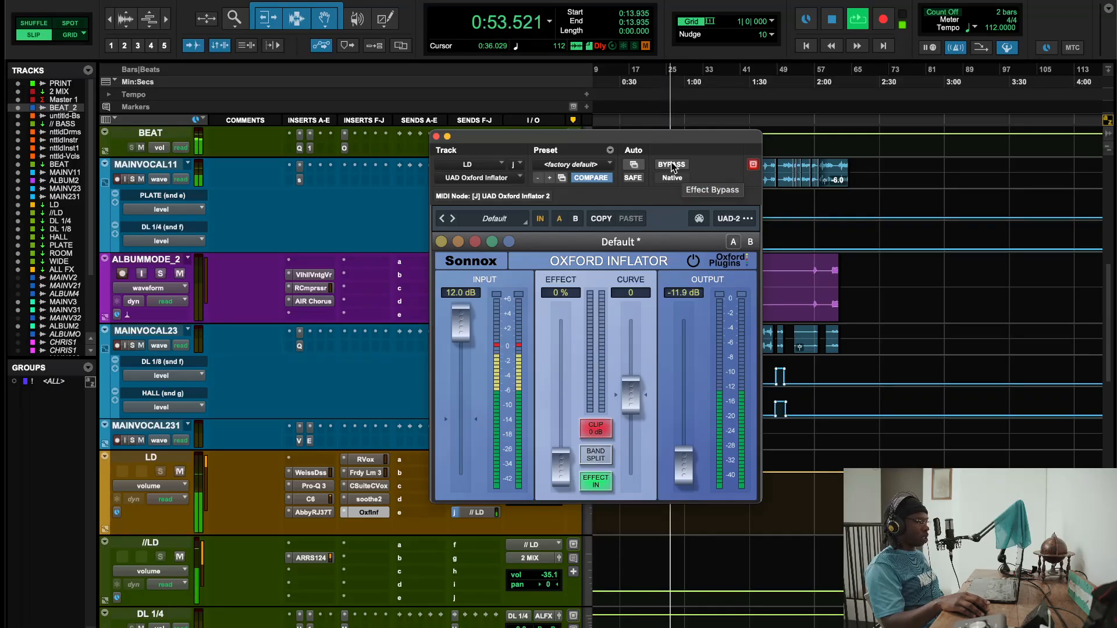
left_click(672, 165)
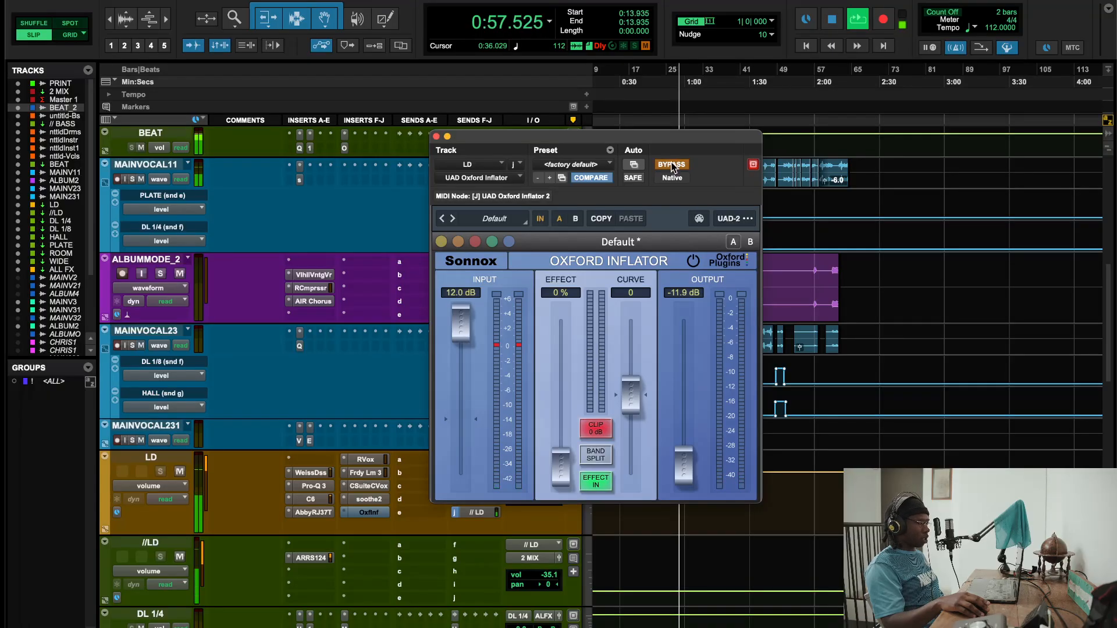
left_click(672, 166)
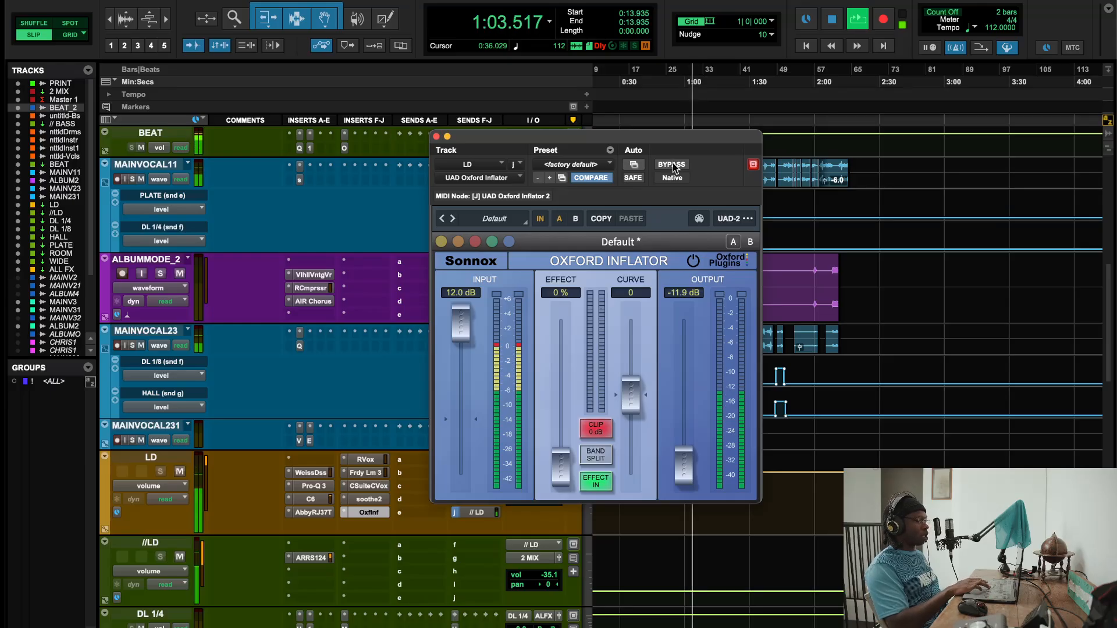
key("space")
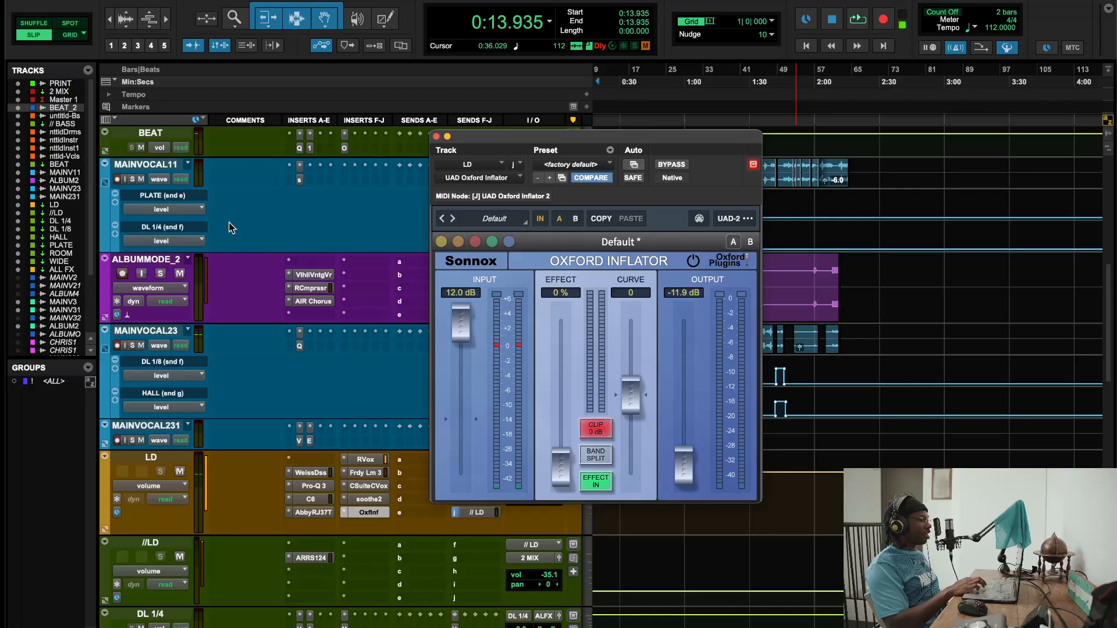
Step: Close and reopen the LD bus's Oxford Inflator to review its input and output levels, and close it again
left_click(437, 137)
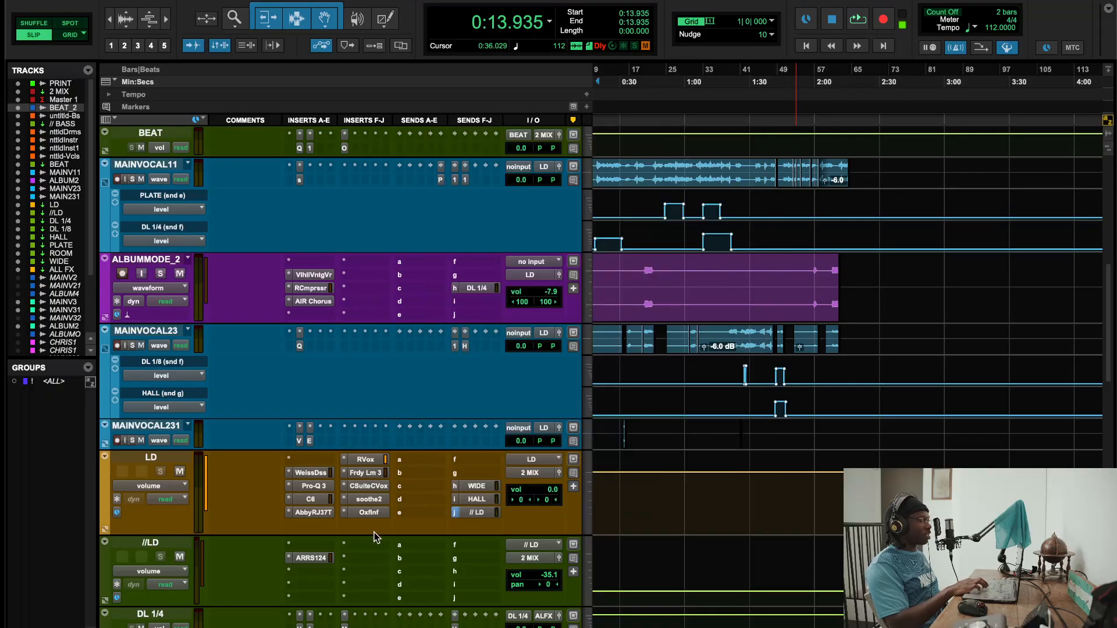
left_click(370, 514)
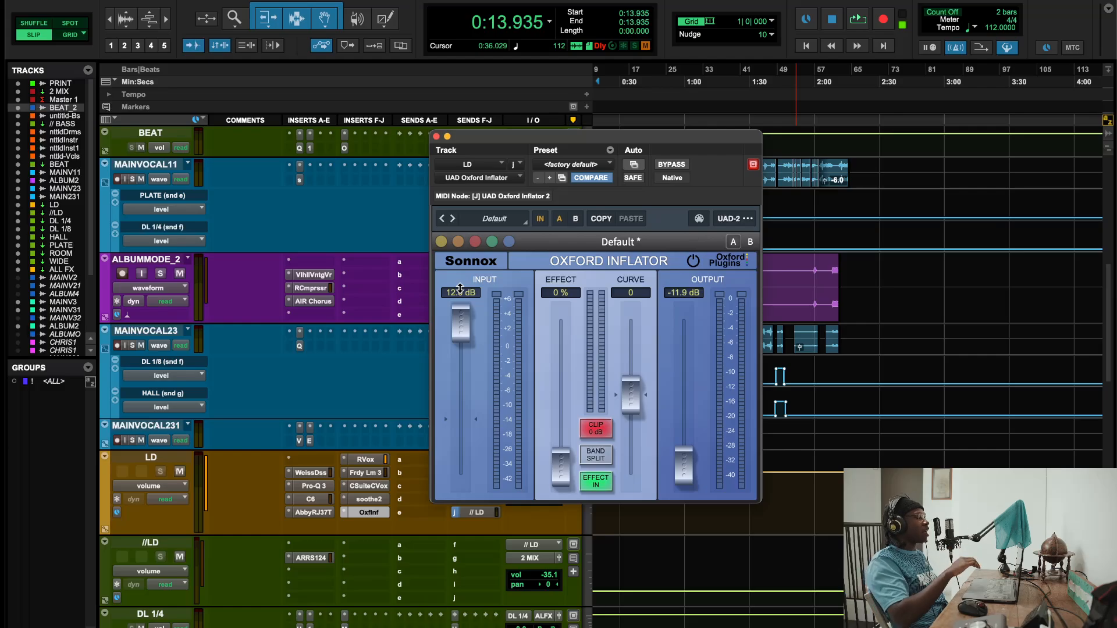
left_click(436, 137)
Step: Enlarge the MAINVOCAL11 track's waveform and its PLATE and DL 1/4 send automation lanes
scroll(460, 340, "up", 3)
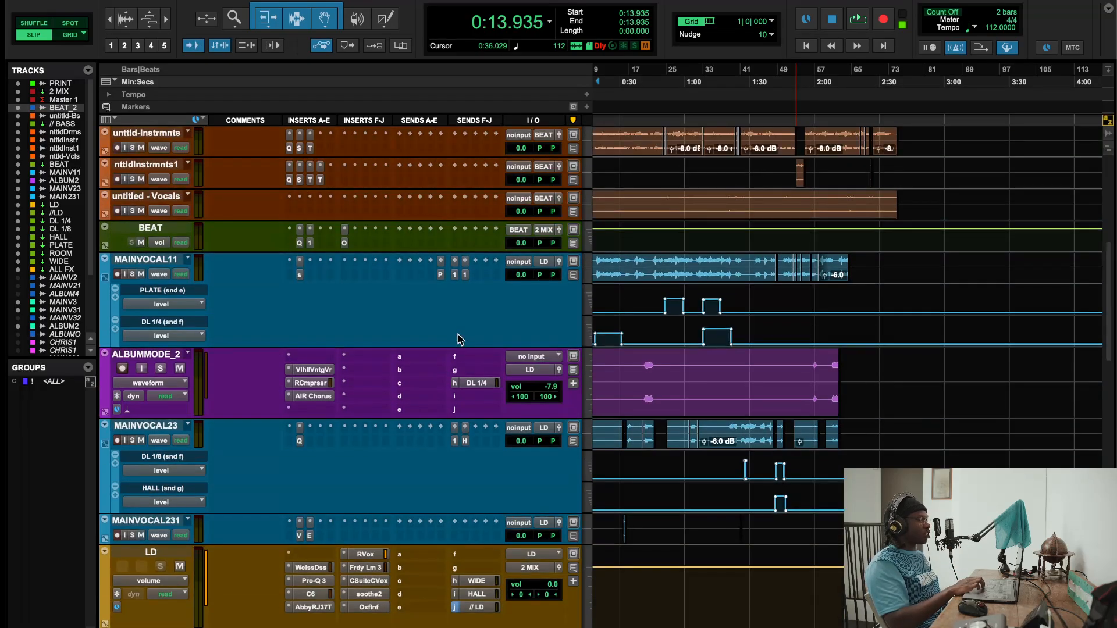
scroll(692, 308, "up", 6)
scroll(692, 308, "down", 11)
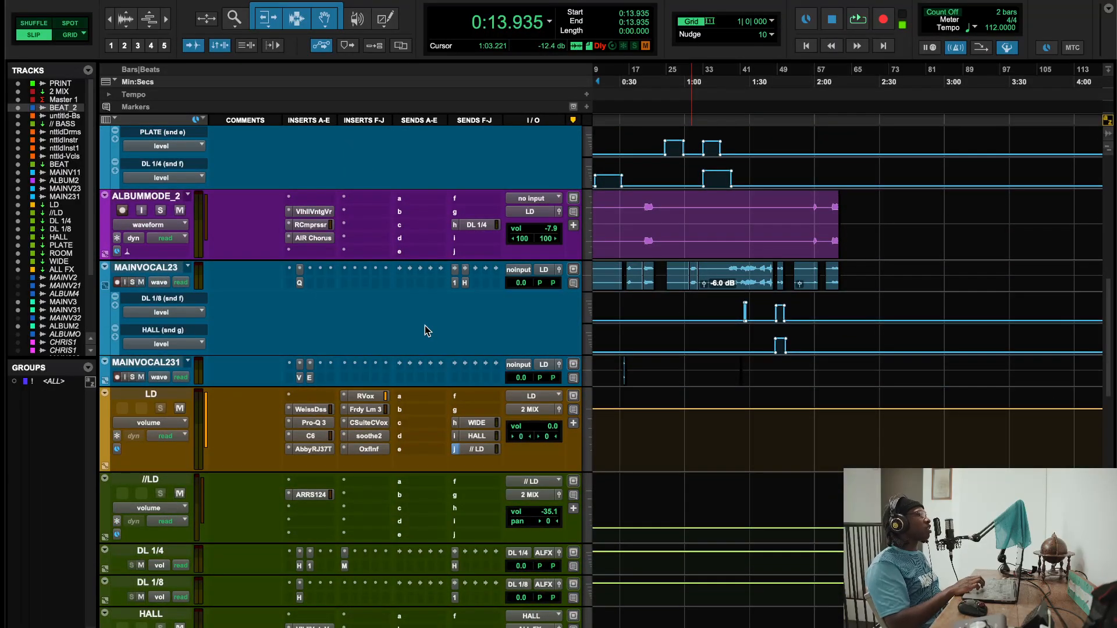
scroll(425, 326, "up", 6)
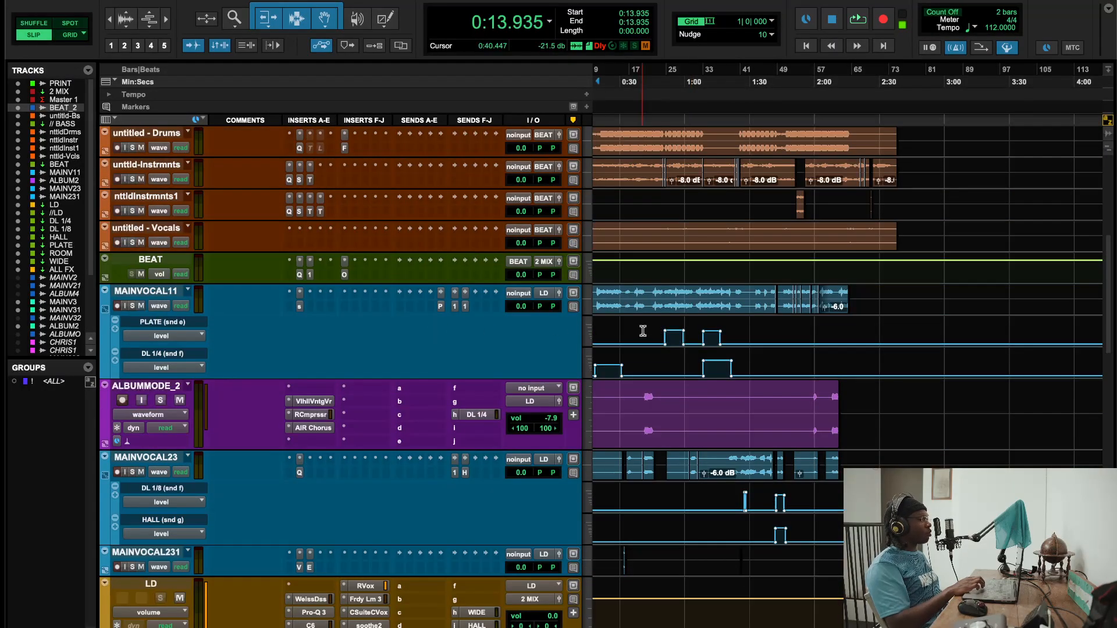
scroll(643, 331, "left", 2)
scroll(721, 311, "up", 5)
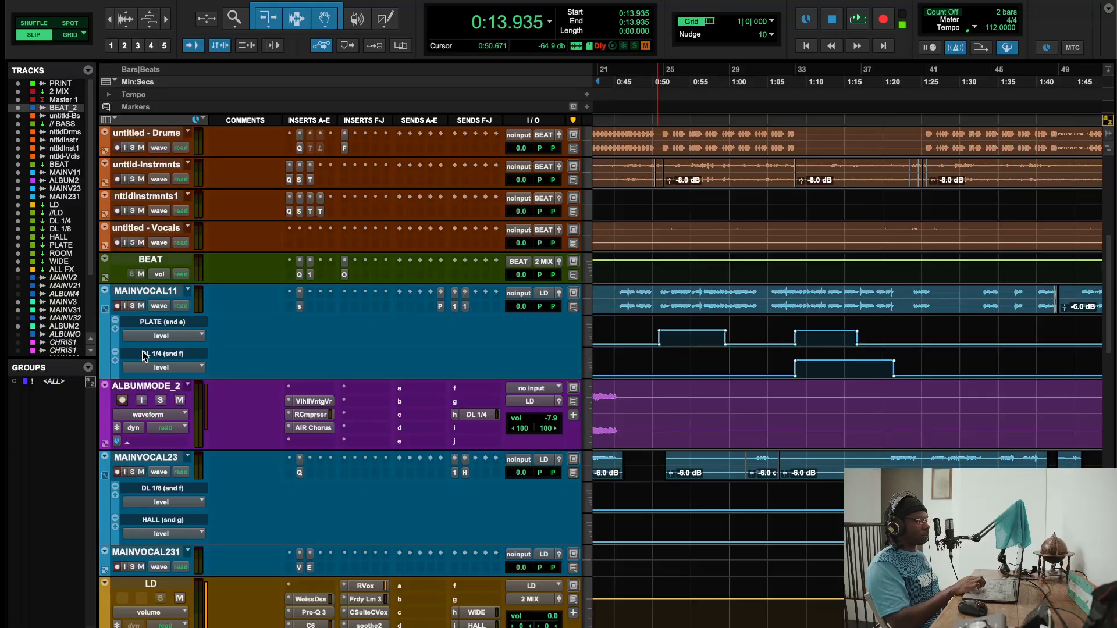
left_click_drag(167, 378, 197, 532)
scroll(818, 336, "up", 5)
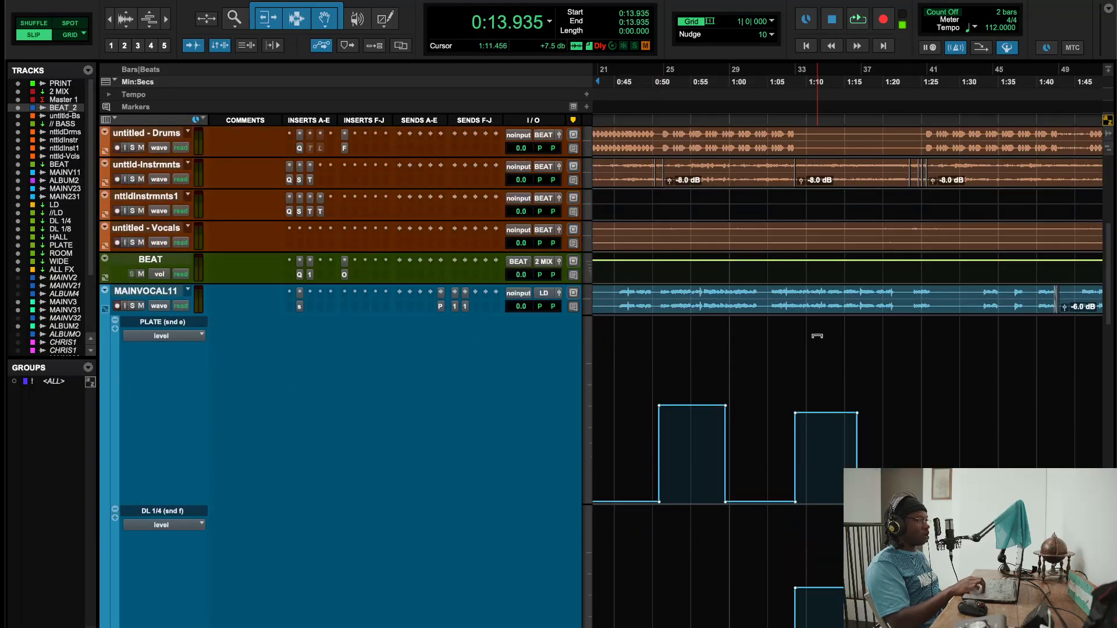
left_click_drag(180, 314, 209, 543)
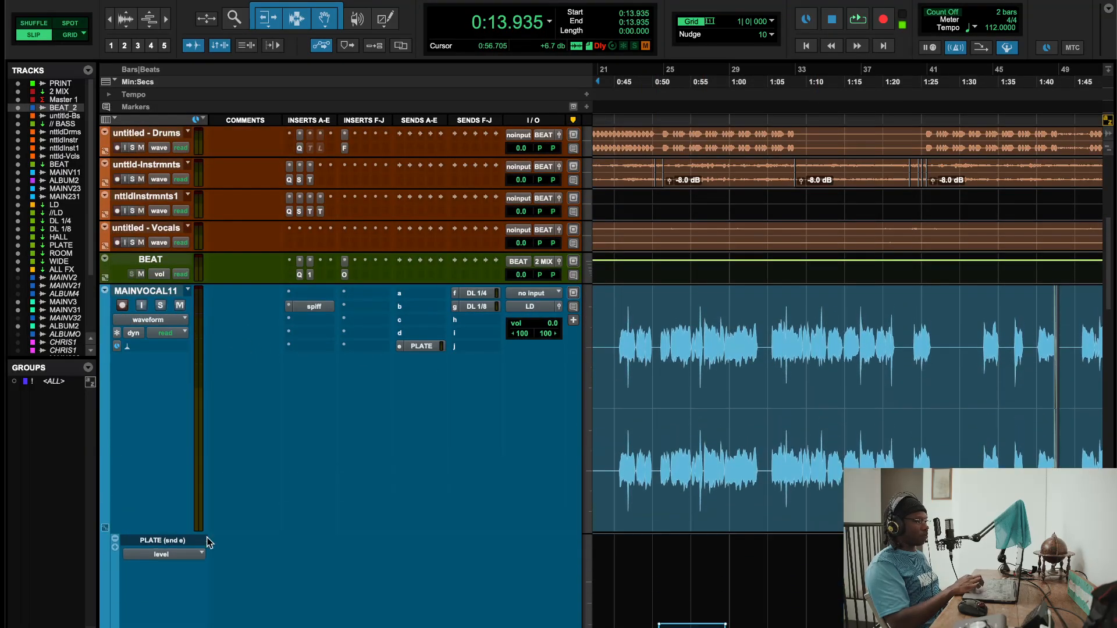
Step: Place the playback start at 0:16.092, before the first MAINVOCAL11 phrase, and play the song
scroll(915, 442, "left", 2)
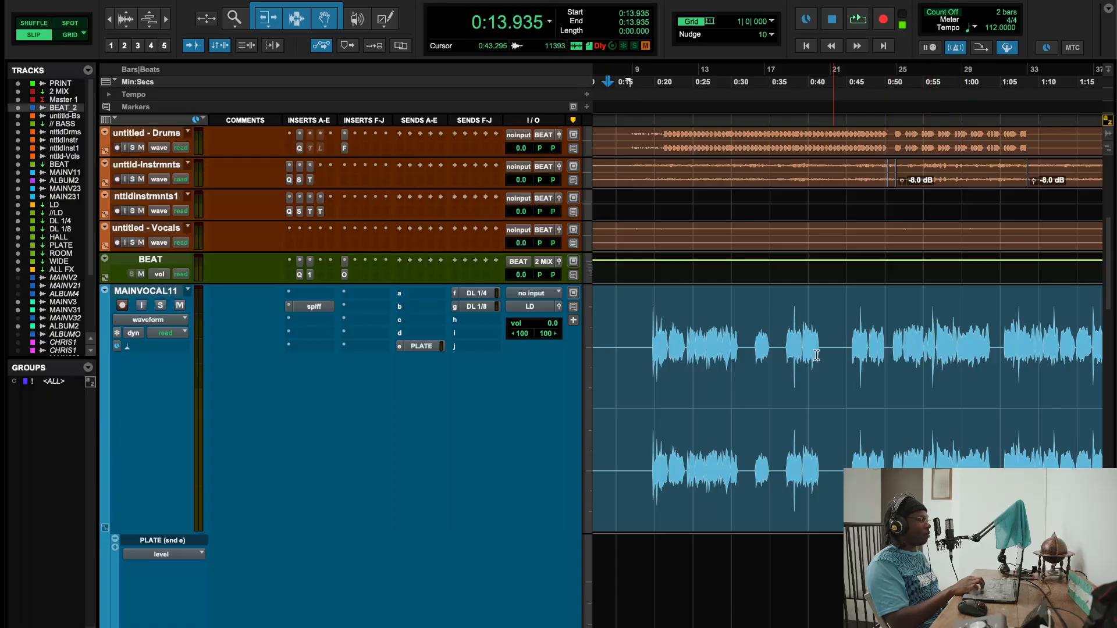
scroll(817, 356, "left", 2)
scroll(816, 355, "left", 3)
left_click(645, 86)
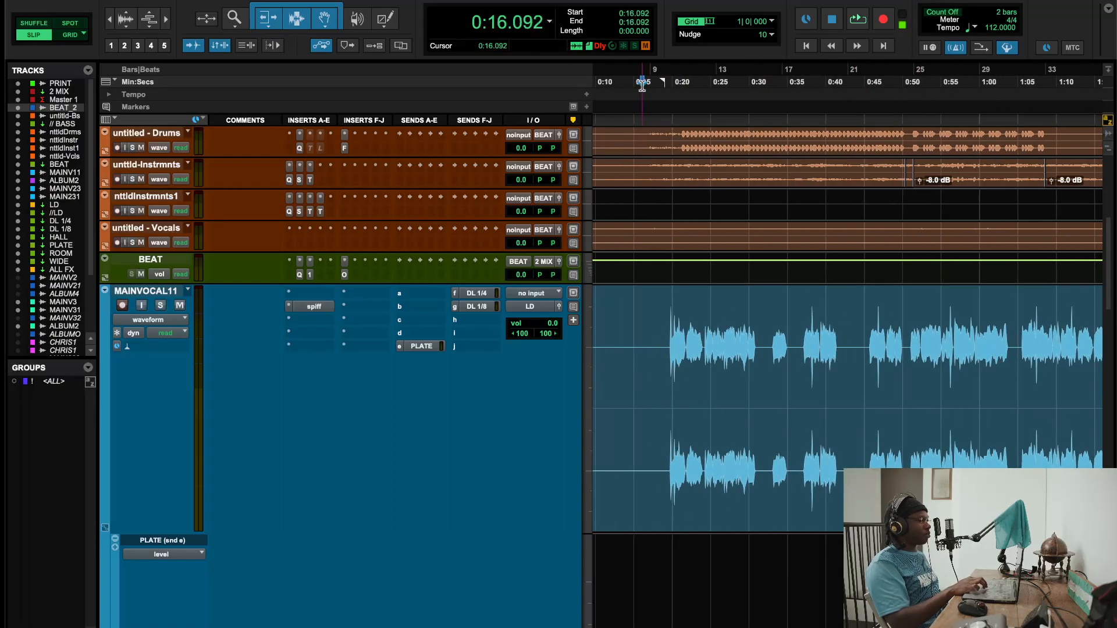
key("space")
Step: Check the Ozone 11 Maximizer on the BEAT bus during playback and close its window
scroll(428, 260, "down", 3)
scroll(428, 260, "up", 1)
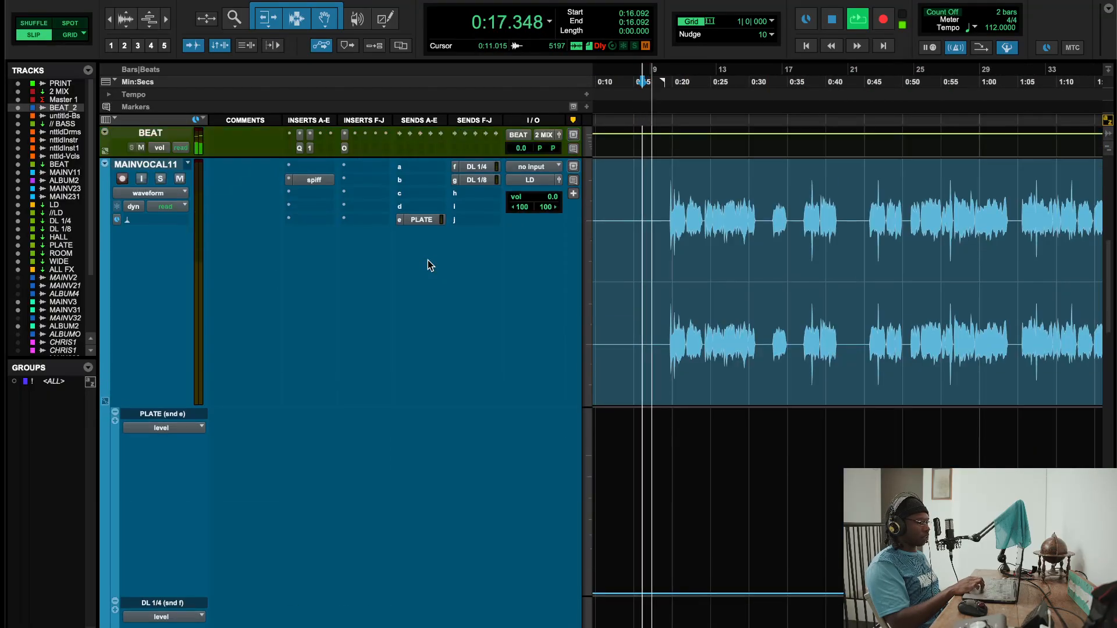
left_click(309, 148)
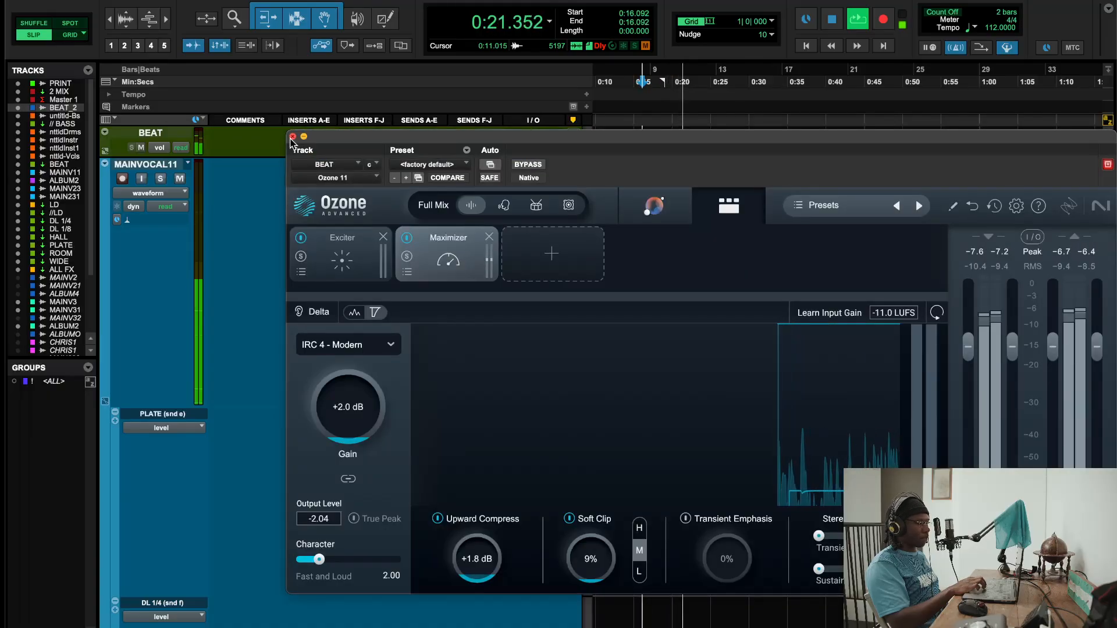
left_click(292, 137)
Step: Open the LD bus's Oxford Inflator beside the enlarged MAINVOCAL11 waveform and play from 0:15.038
scroll(378, 358, "down", 10)
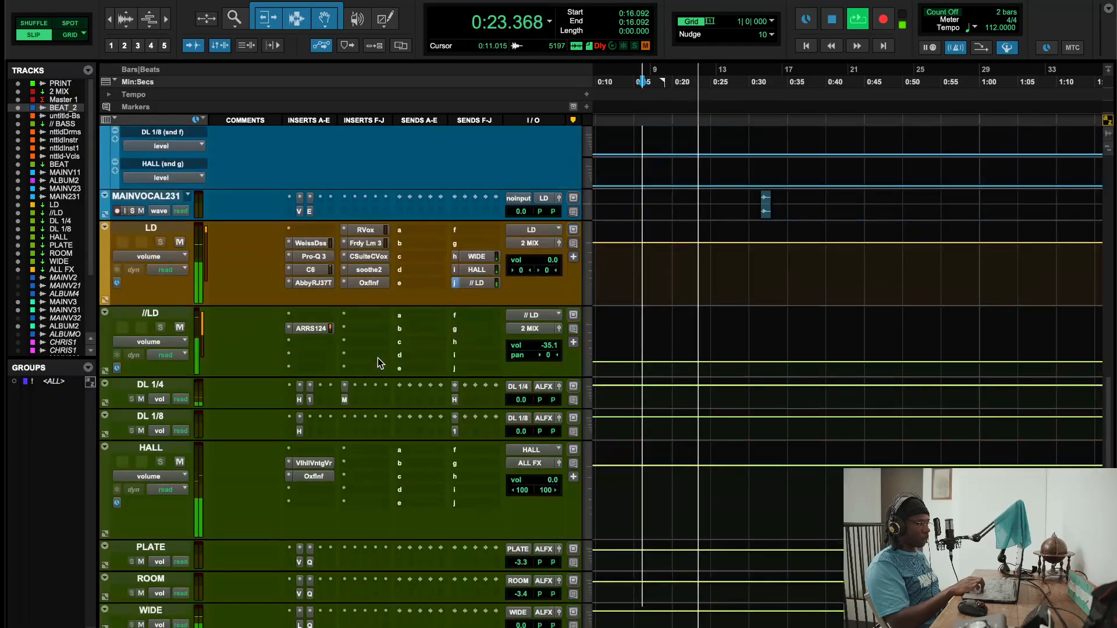
left_click(368, 282)
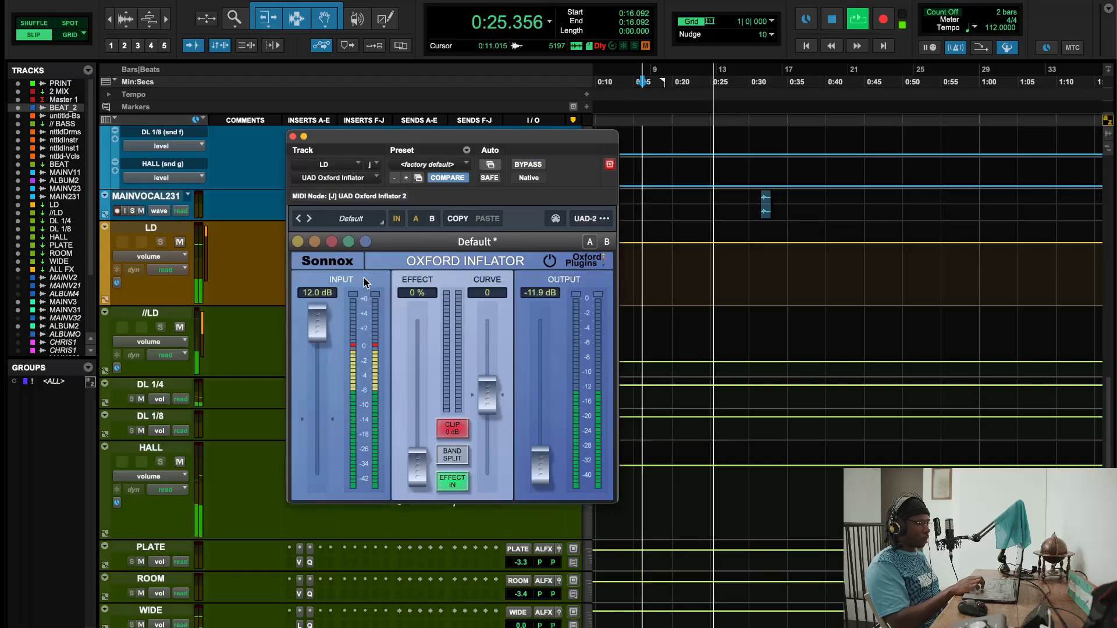
scroll(708, 348, "up", 10)
left_click(634, 347)
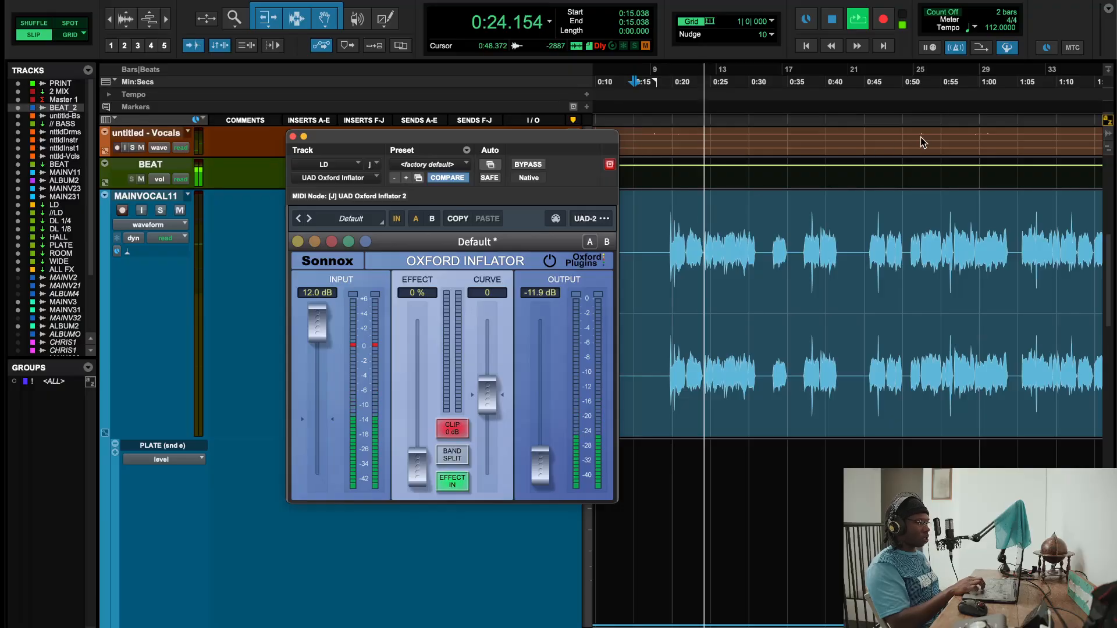
Step: Watch the LD Inflator's meters against MAINVOCAL11 while playing from 0:36.590, 0:42.529 and 0:38.697, and stop playback
left_click(807, 90)
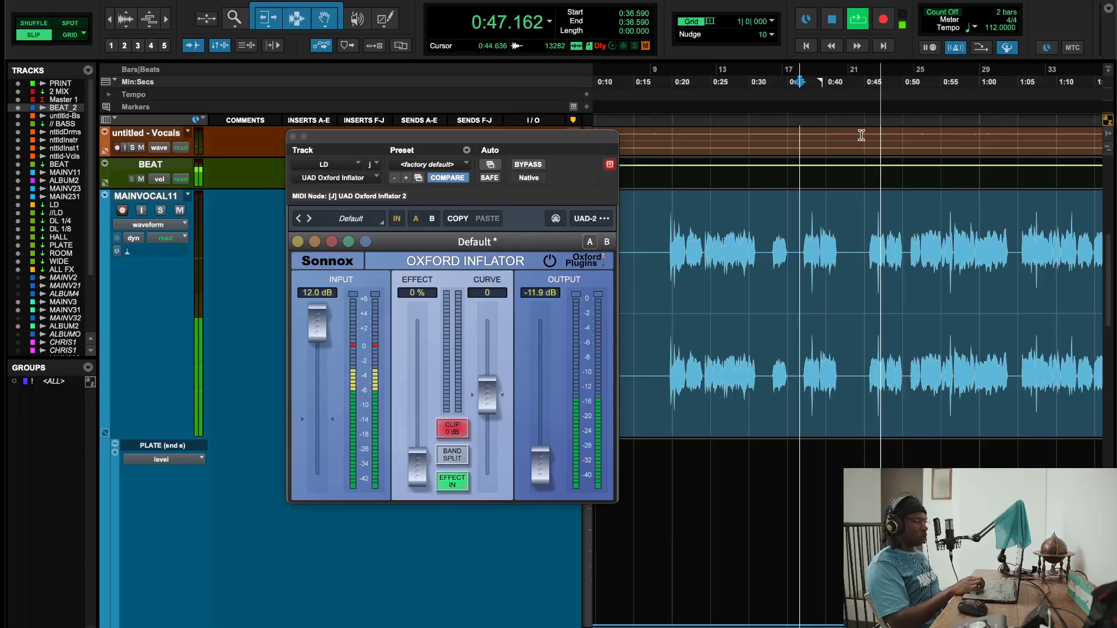
key("space")
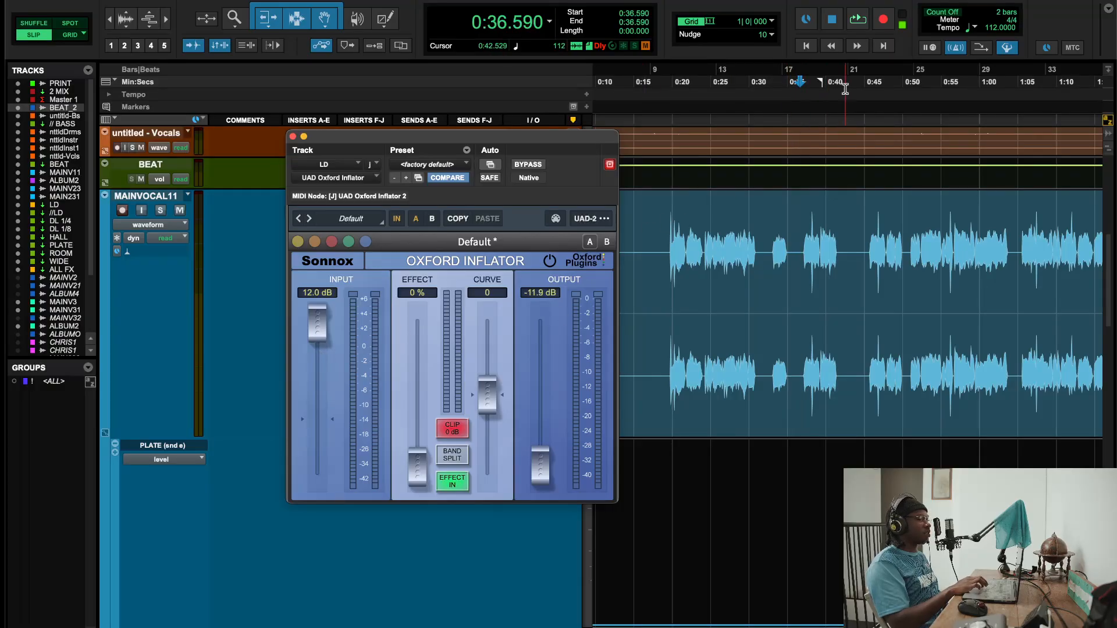
key("space")
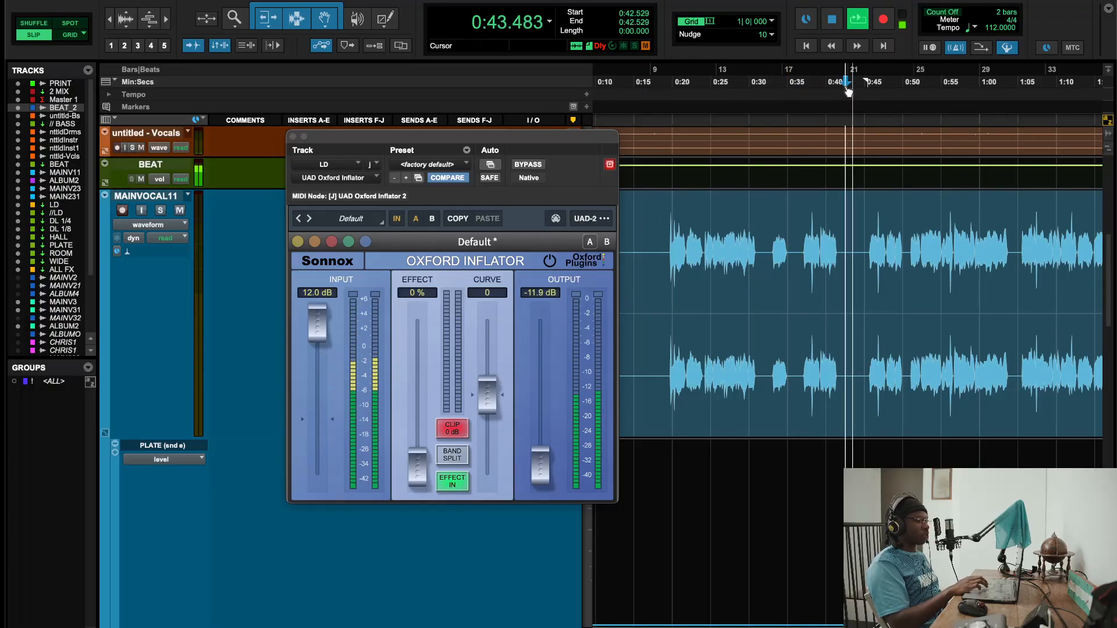
left_click(817, 83)
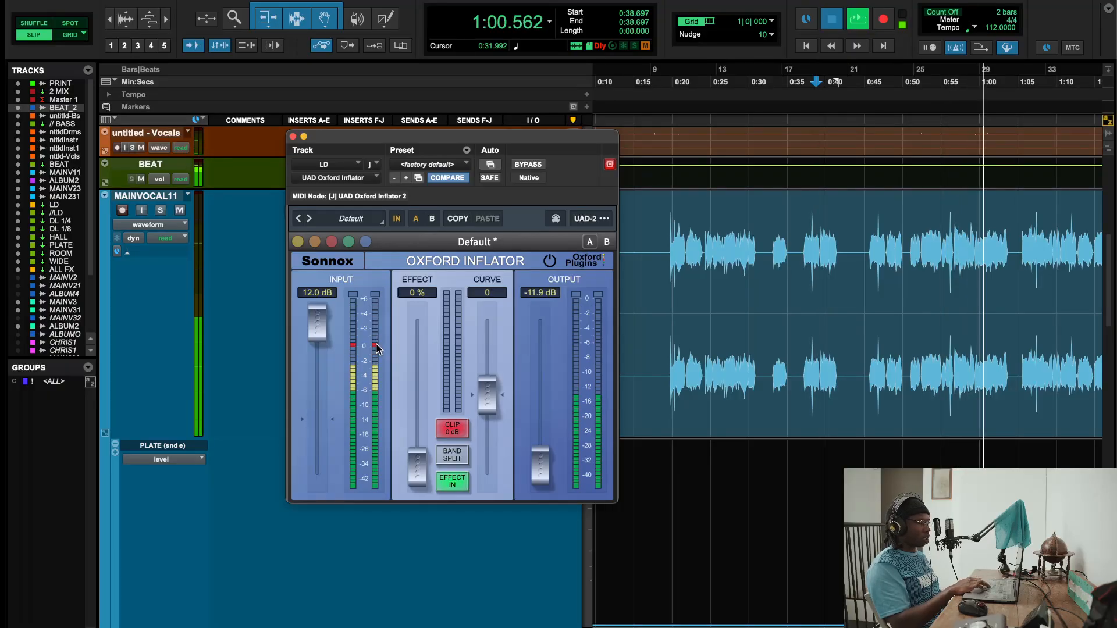
key("space")
key("super+Tab")
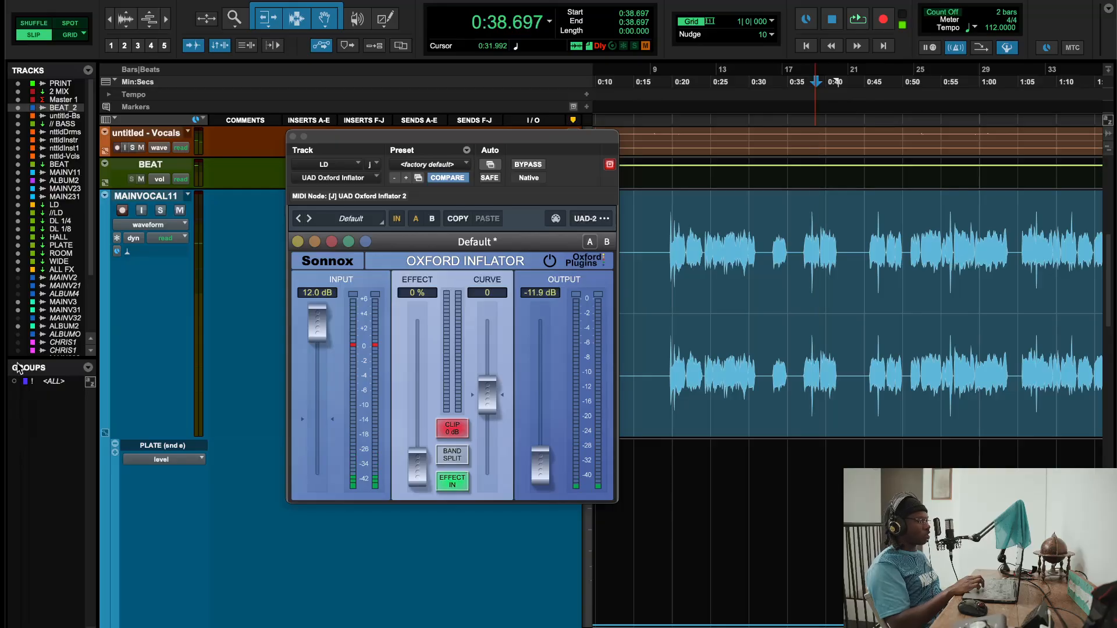